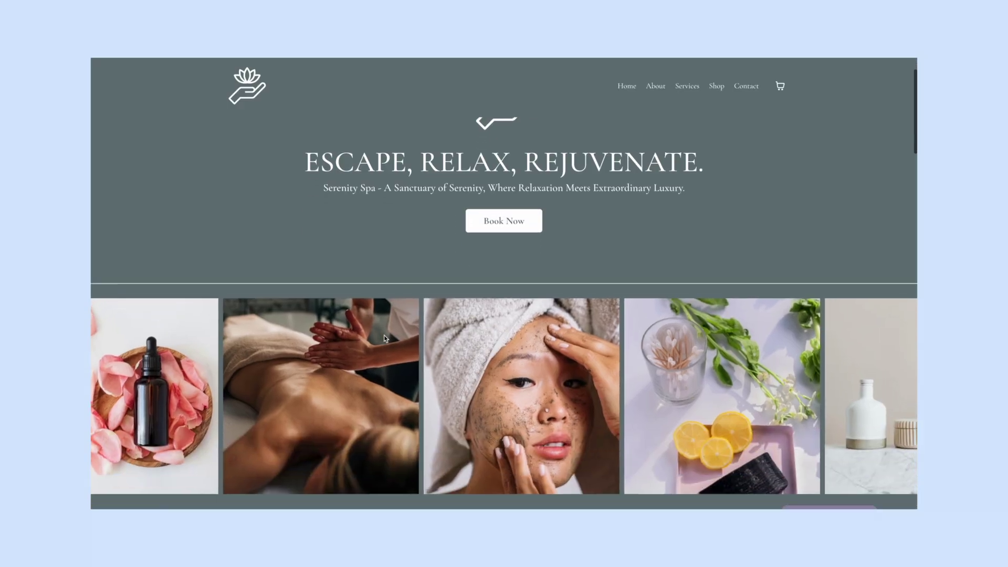
Slide the red stop along the gradient bar from 66 to 97 to widen the blue-to-red blend.
scroll(384, 335, "down", 1)
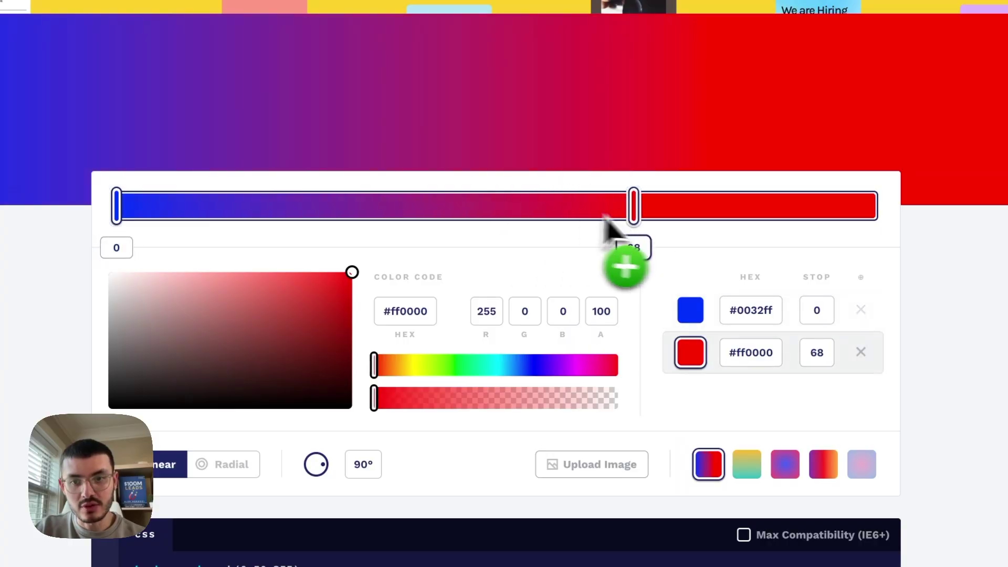
left_click_drag(604, 220, 735, 231)
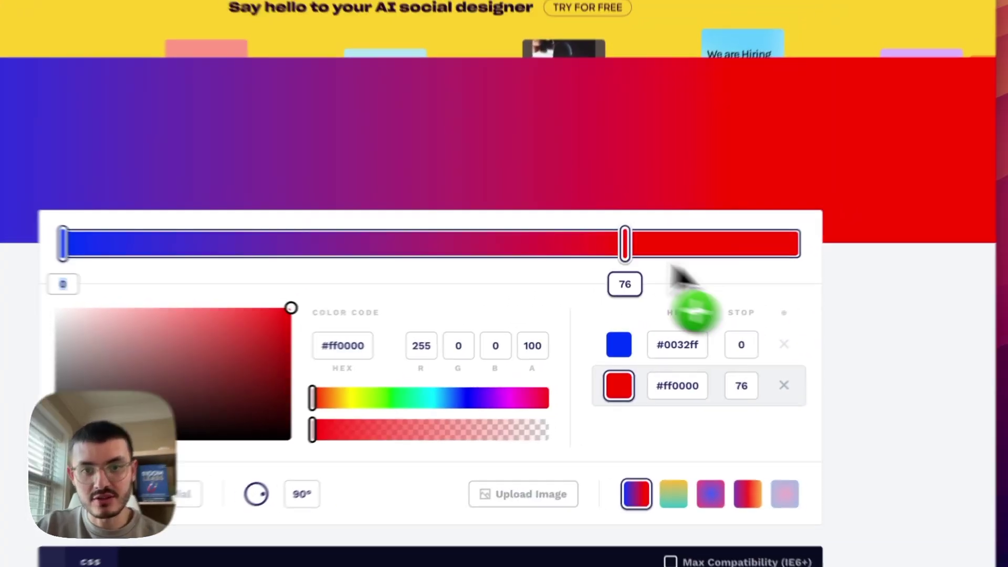
left_click_drag(674, 268, 778, 244)
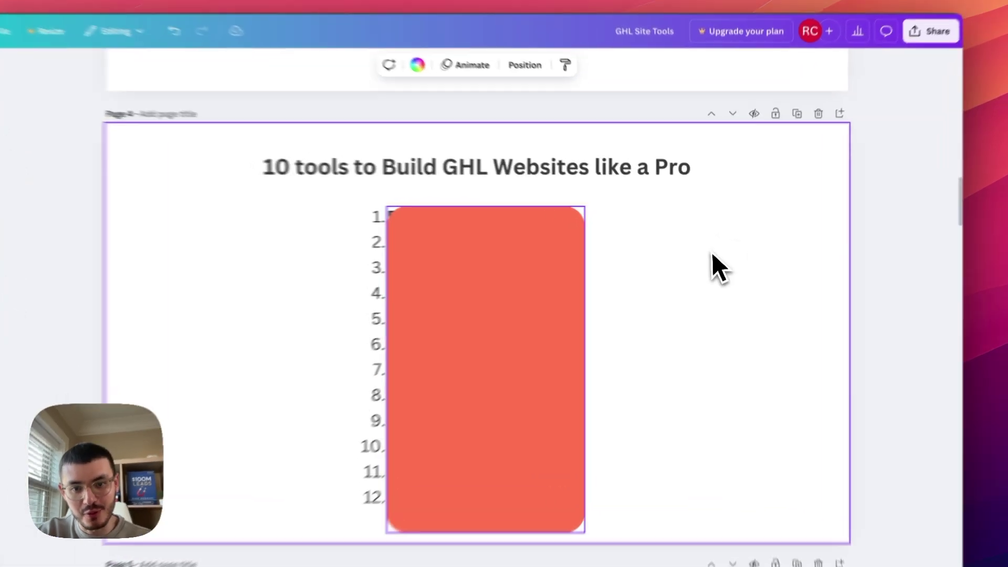
Shorten the orange block from the top until item 1, Font Finder, shows, then deselect it.
left_click(529, 212)
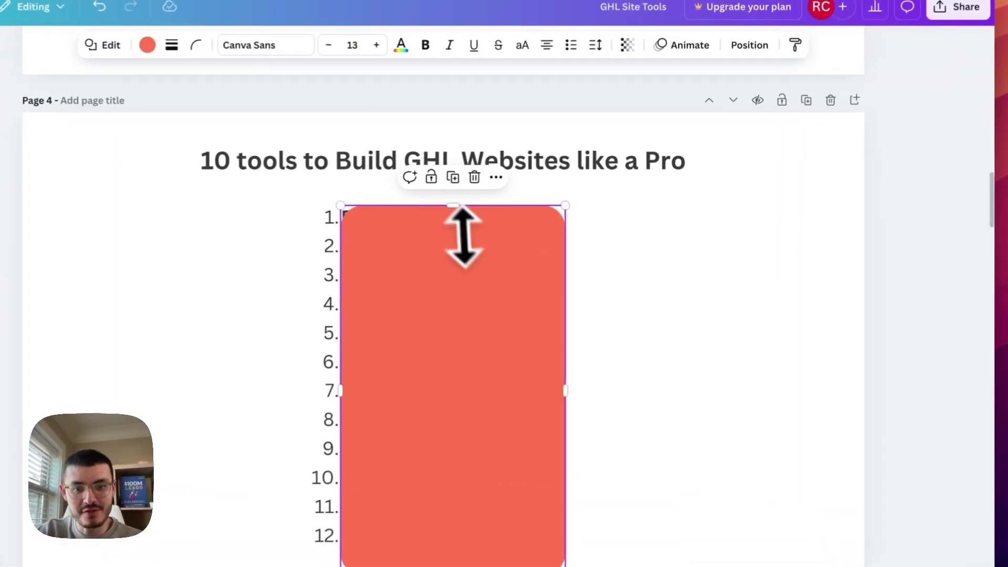
left_click_drag(529, 209, 525, 225)
left_click_drag(444, 228, 444, 231)
left_click(741, 329)
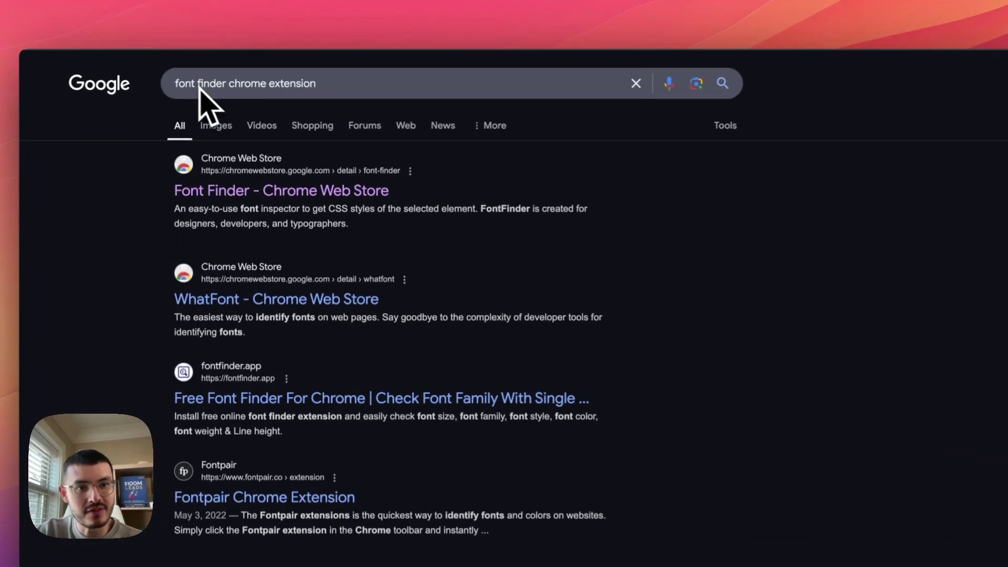
Inspect the Copilot headline with Font Finder, reading Bagoss at 80px, then close the inspector.
left_click(251, 201)
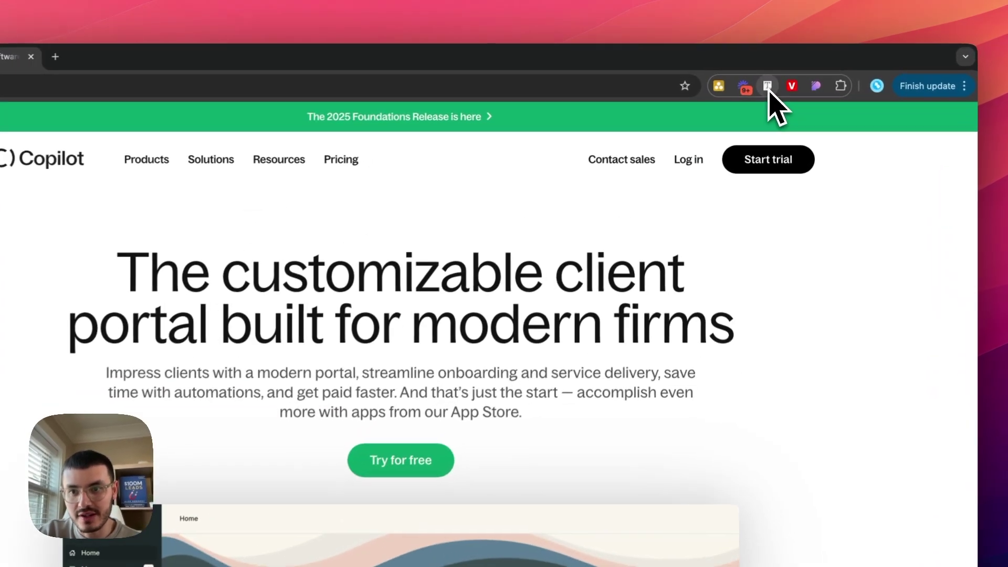
left_click(768, 85)
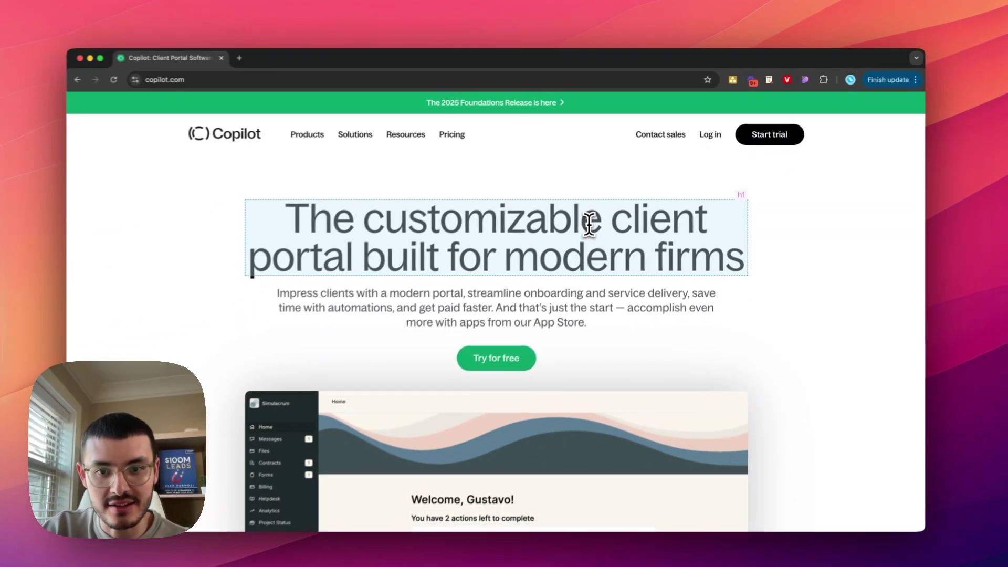
left_click(519, 307)
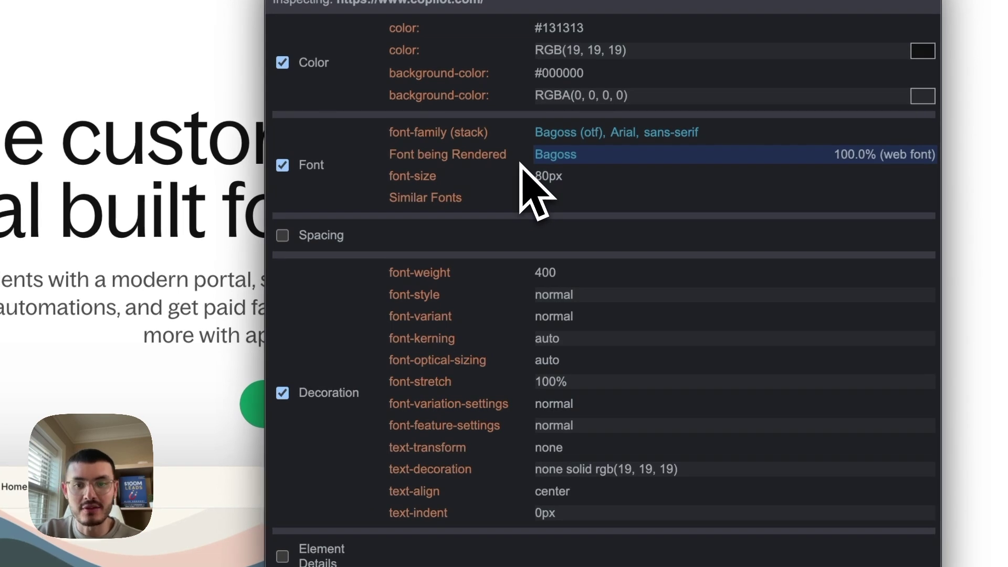
left_click(529, 156)
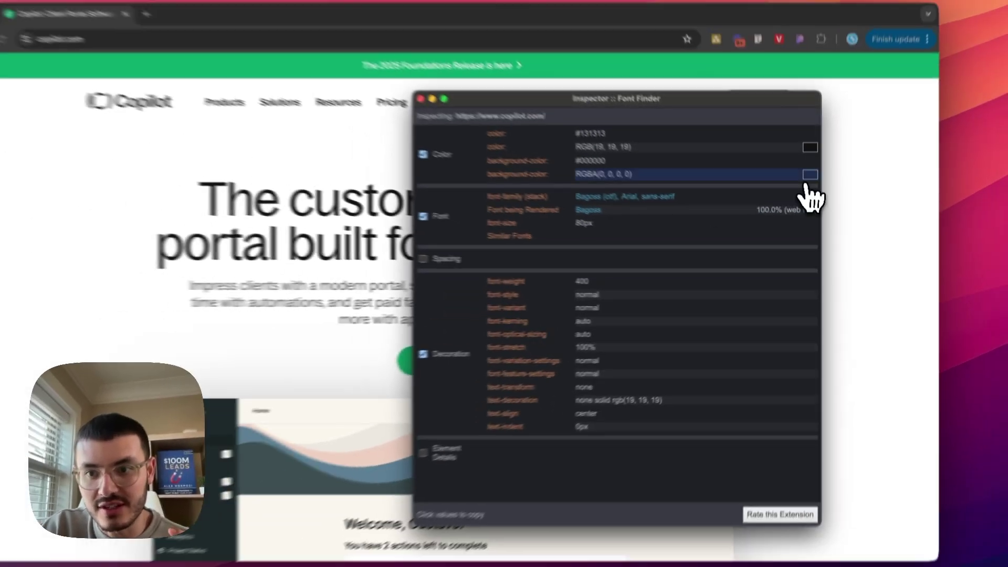
left_click(809, 175)
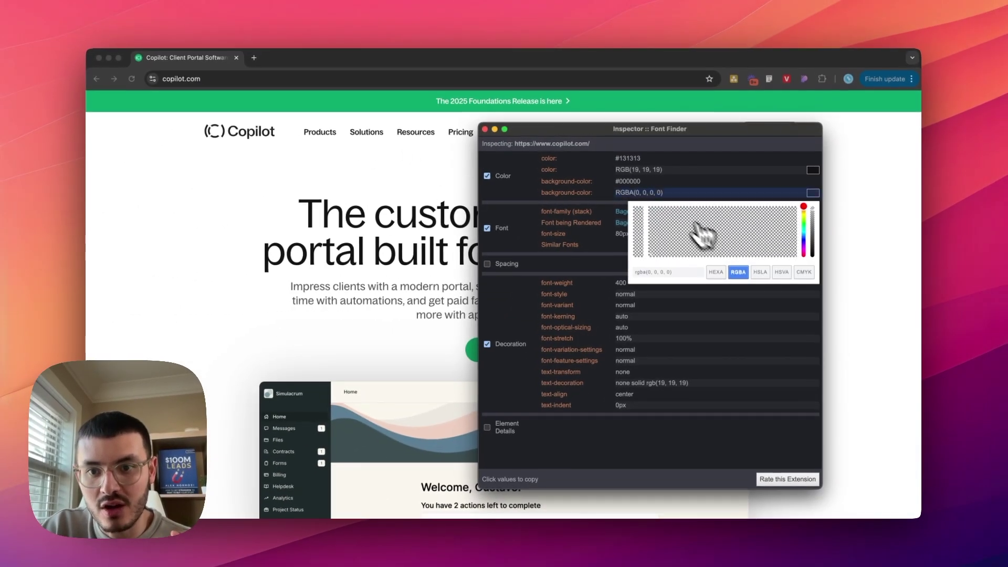
left_click(486, 129)
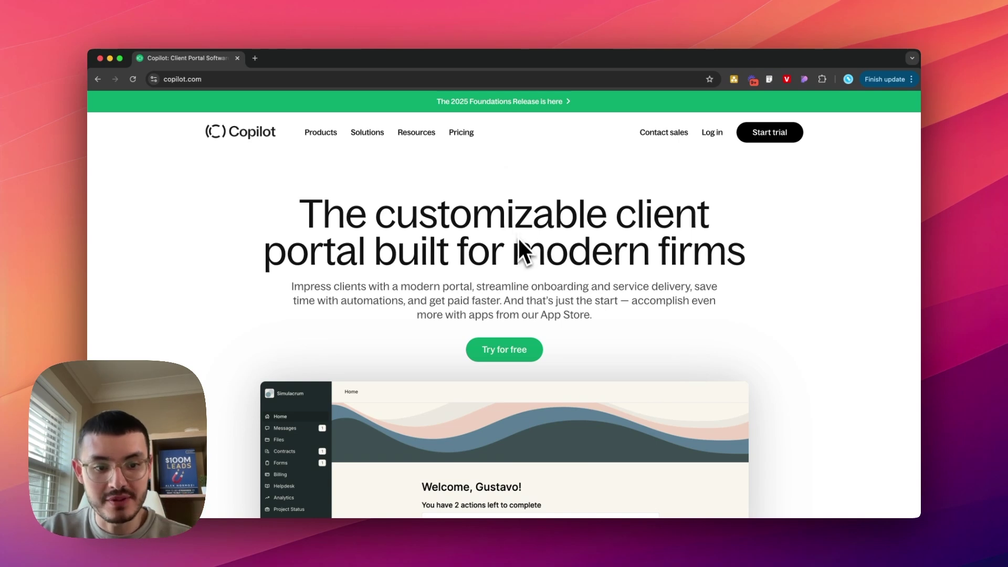
Shorten the orange block on the Canva slide to reveal item 2, Pallet Generator.
scroll(518, 242, "down", 1)
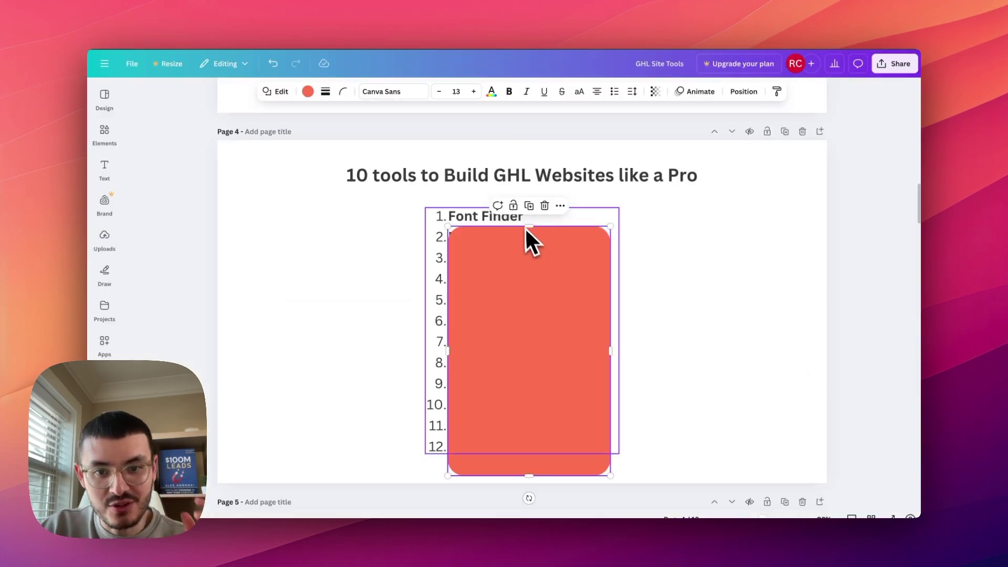
left_click_drag(529, 226, 529, 247)
left_click(719, 325)
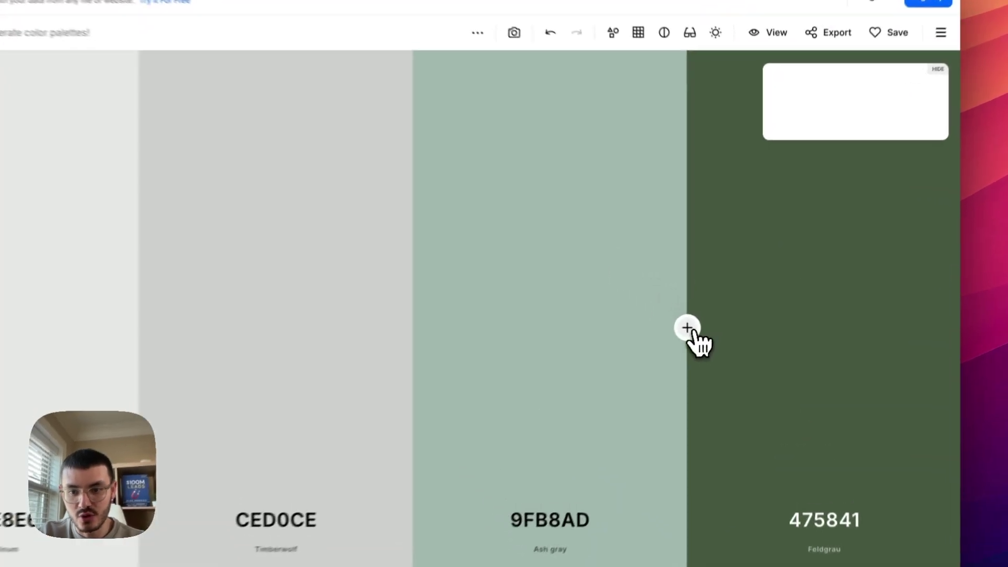
Add and remove an extra palette column, then generate several new random palettes.
left_click(713, 317)
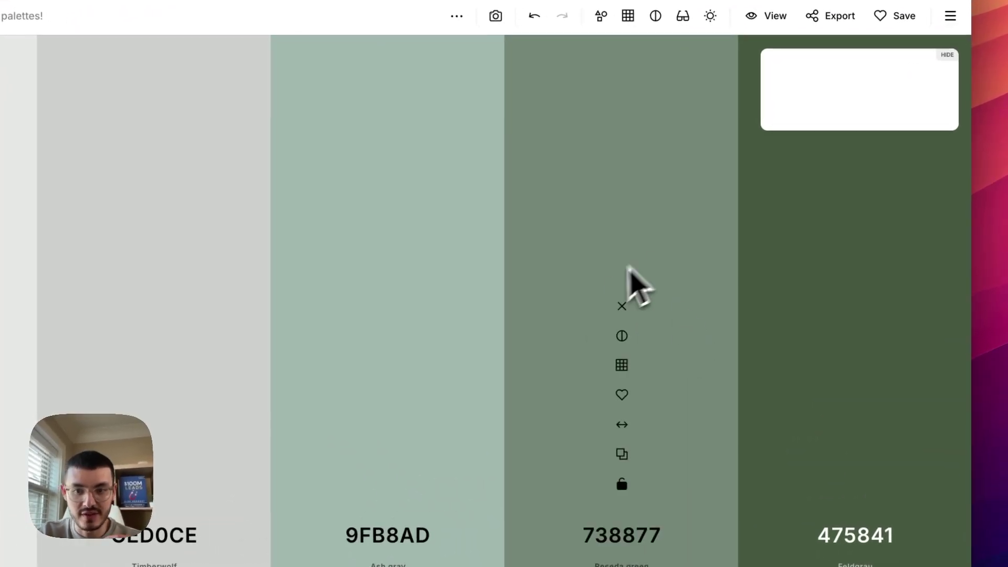
left_click(620, 313)
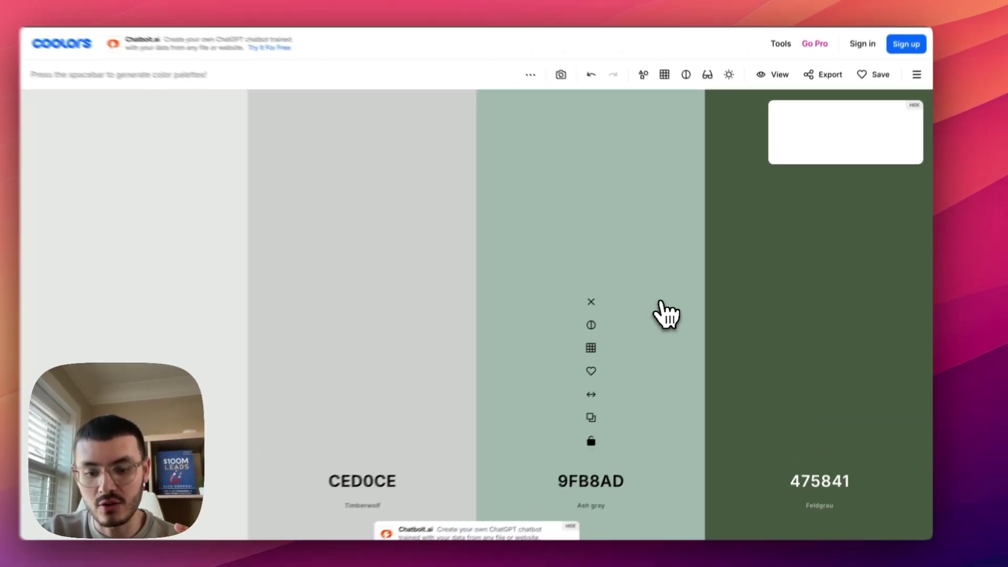
key("space")
key("space")
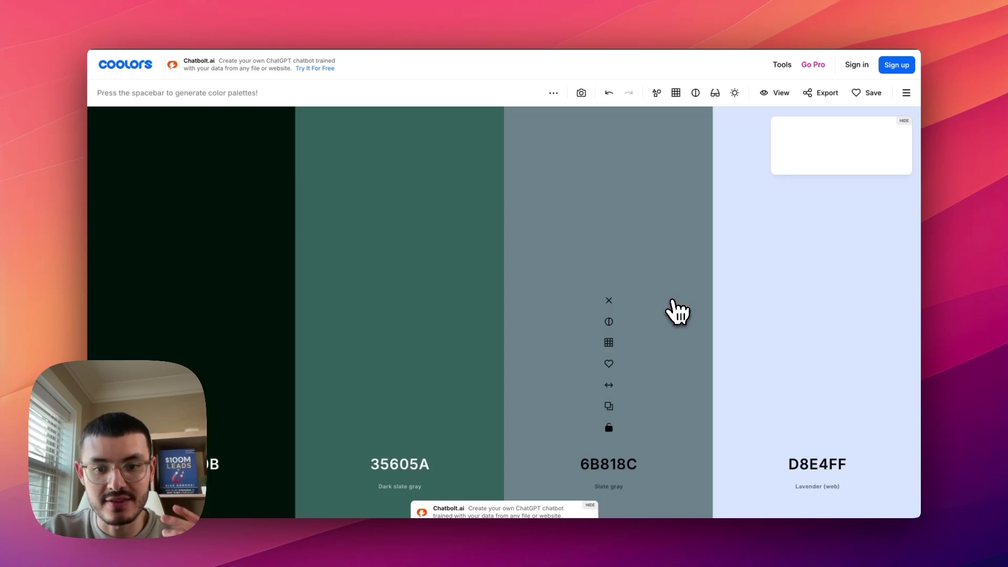
key("space")
key("space")
key("space")
key("space")
key("space")
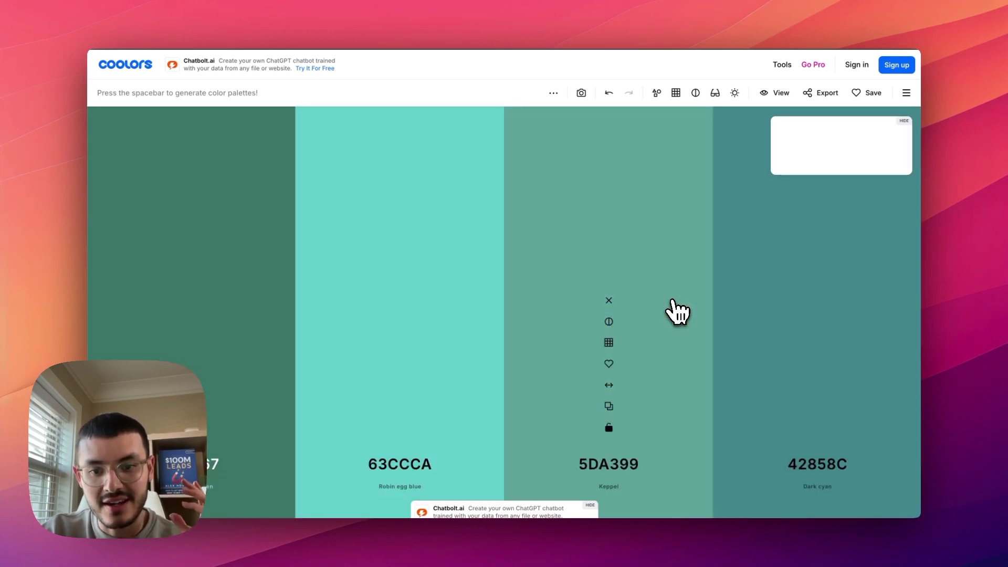
key("space")
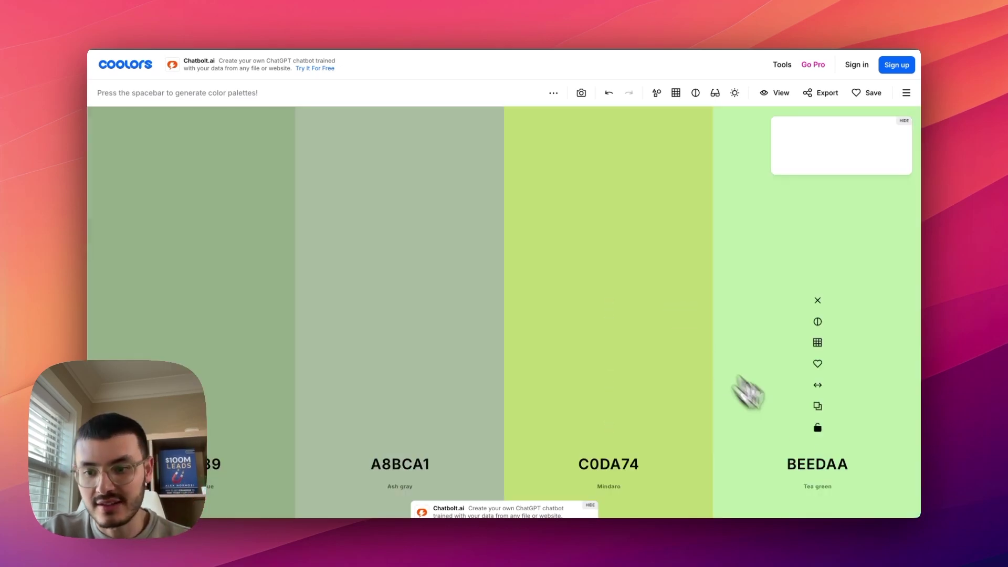
Lock Tea green, regenerate the unlocked colours, and swap Wenge for its Silver B6A8A5 shade.
left_click(818, 428)
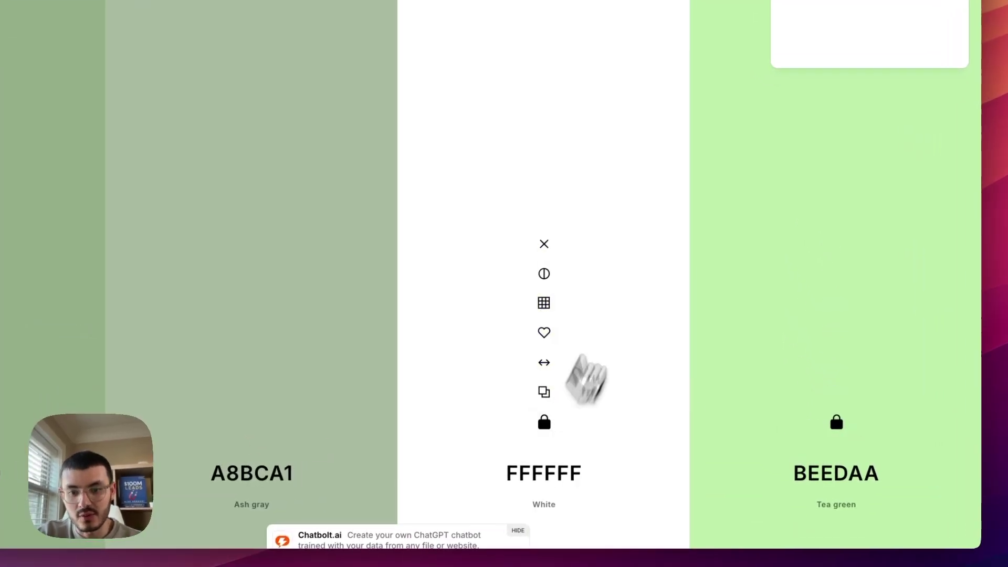
key("space")
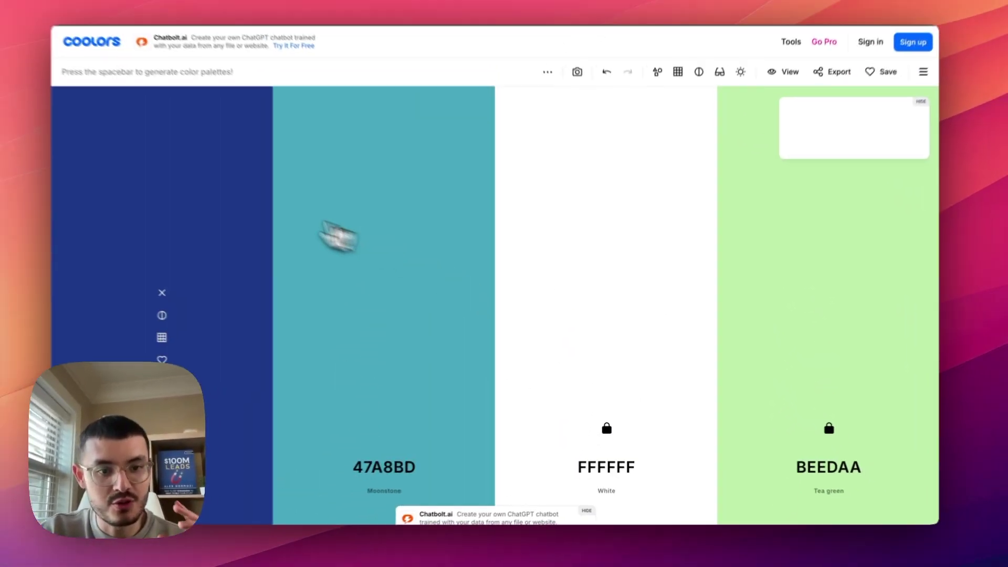
key("space")
key("space")
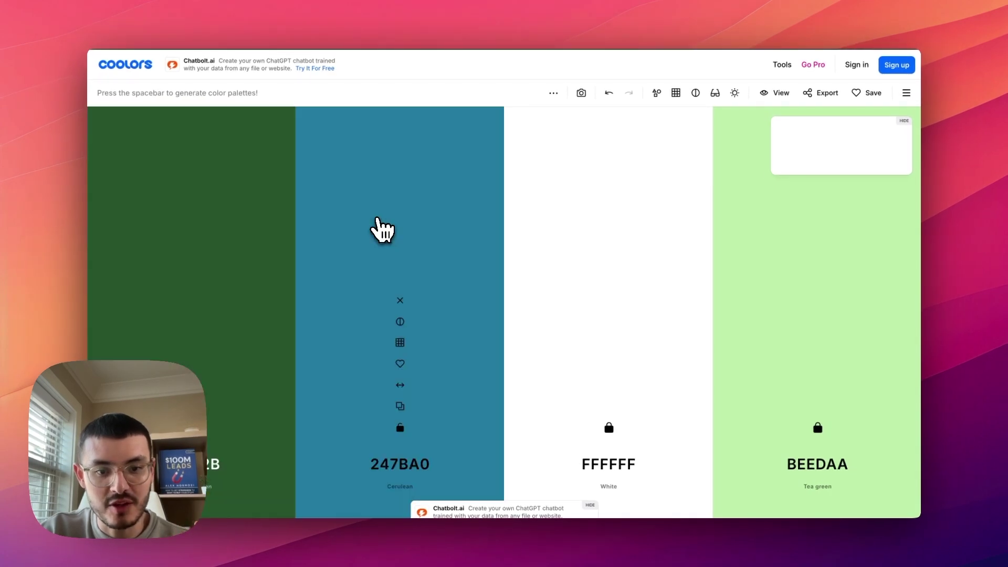
key("space")
key("space")
key("space")
key("space")
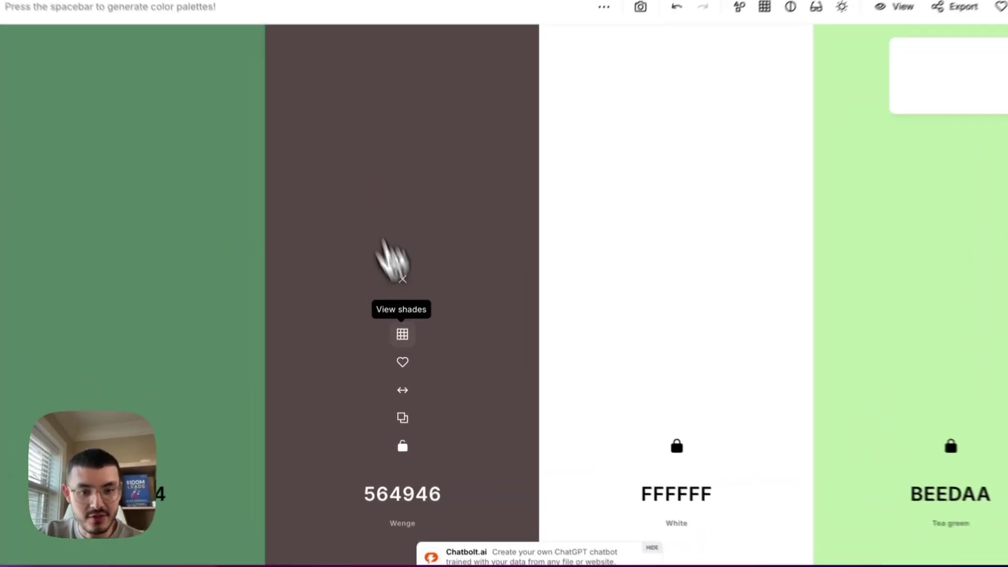
left_click(399, 343)
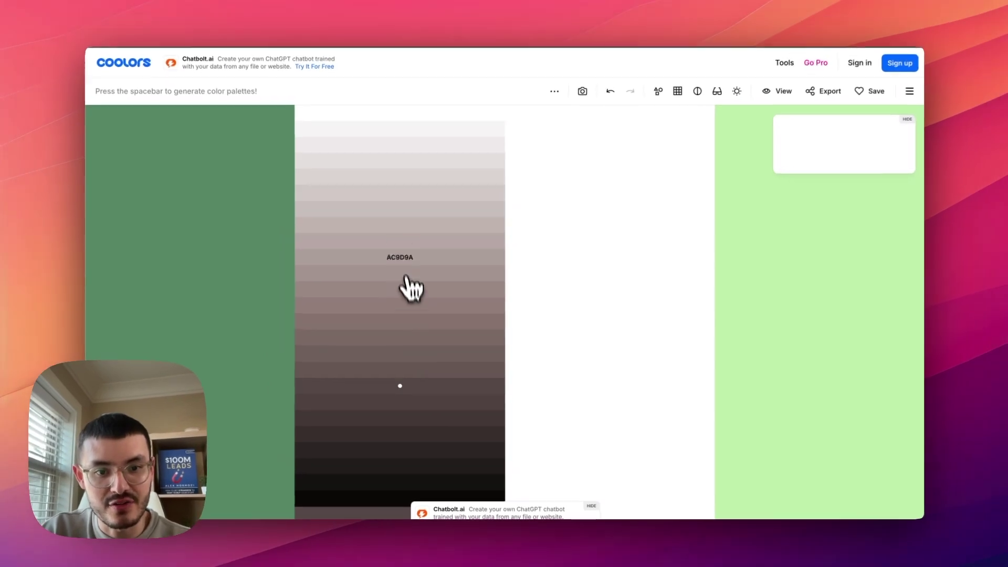
left_click(411, 196)
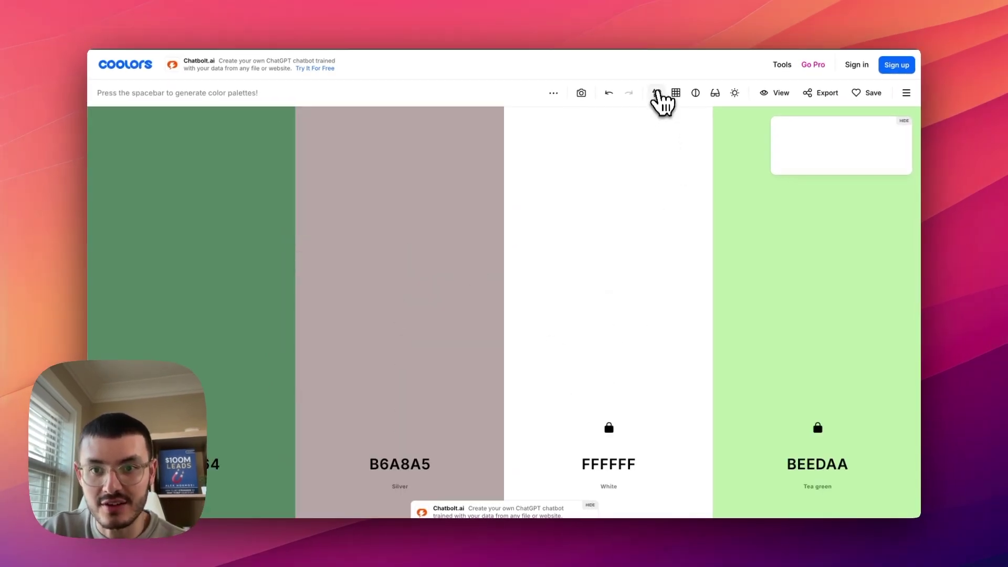
Preview the palette on the Palette Visualizer's sample designs, viewing the dashboard full screen.
left_click(657, 93)
scroll(659, 270, "down", 5)
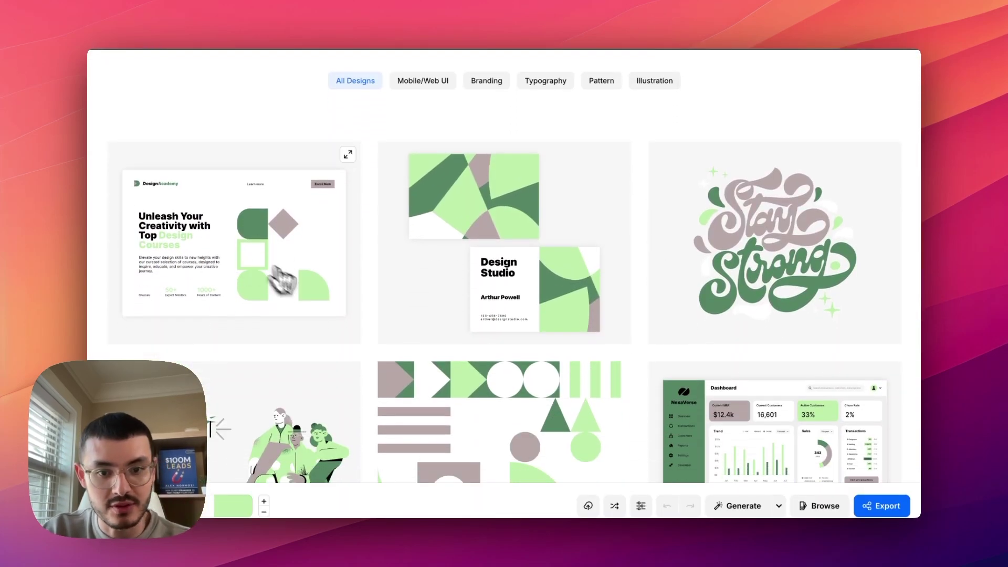
scroll(333, 315, "down", 4)
left_click(792, 354)
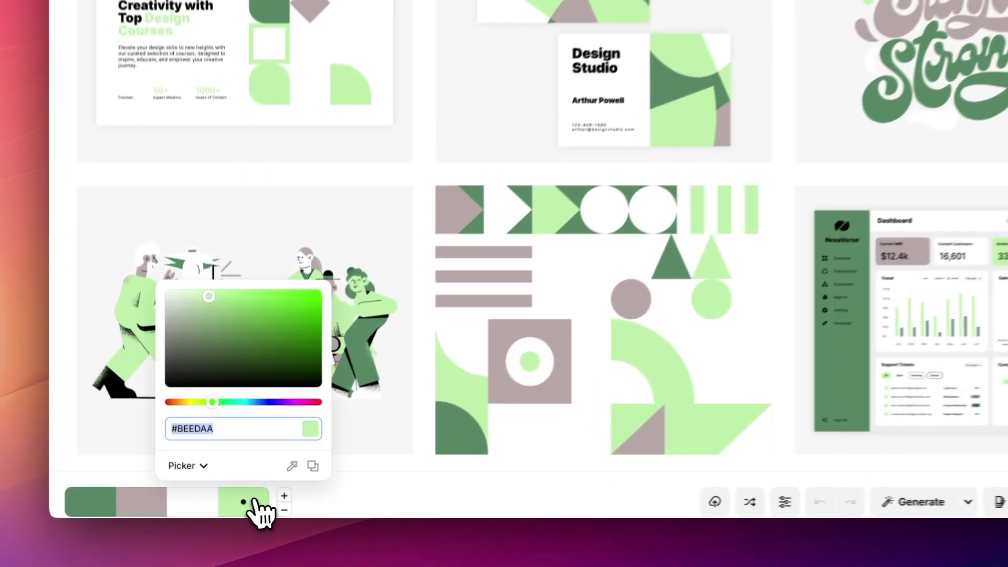
Replace a palette colour with green #399811, then lower the Canva red block toward item 3.
double_click(258, 416)
type("#399811")
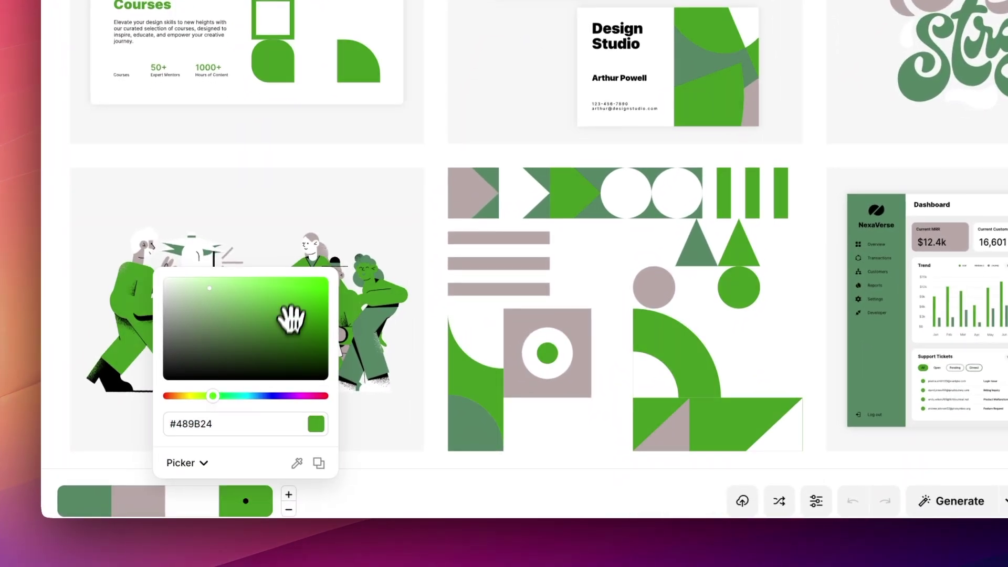
left_click_drag(313, 315, 240, 353)
scroll(428, 337, "down", 3)
scroll(420, 347, "up", 5)
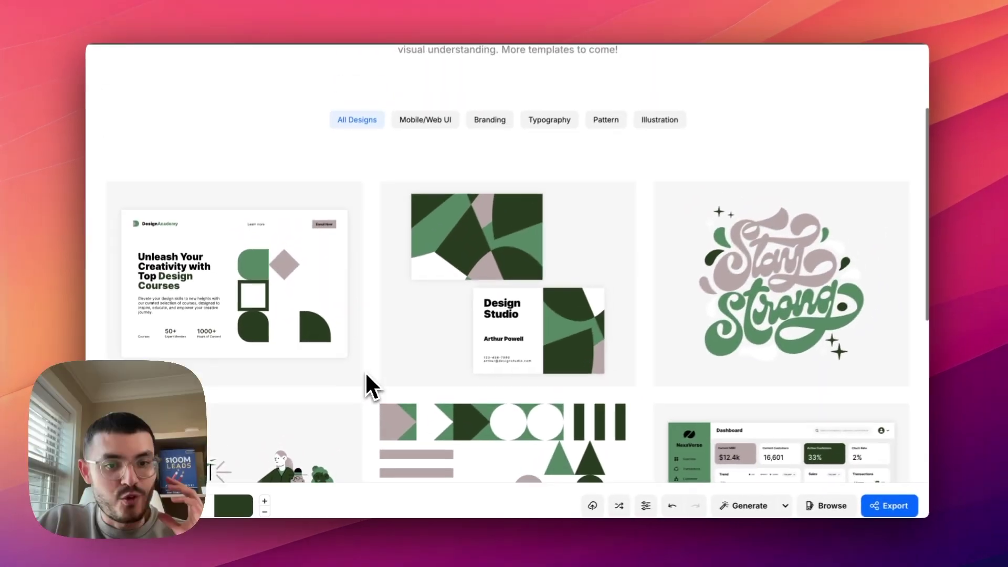
scroll(364, 371, "up", 3)
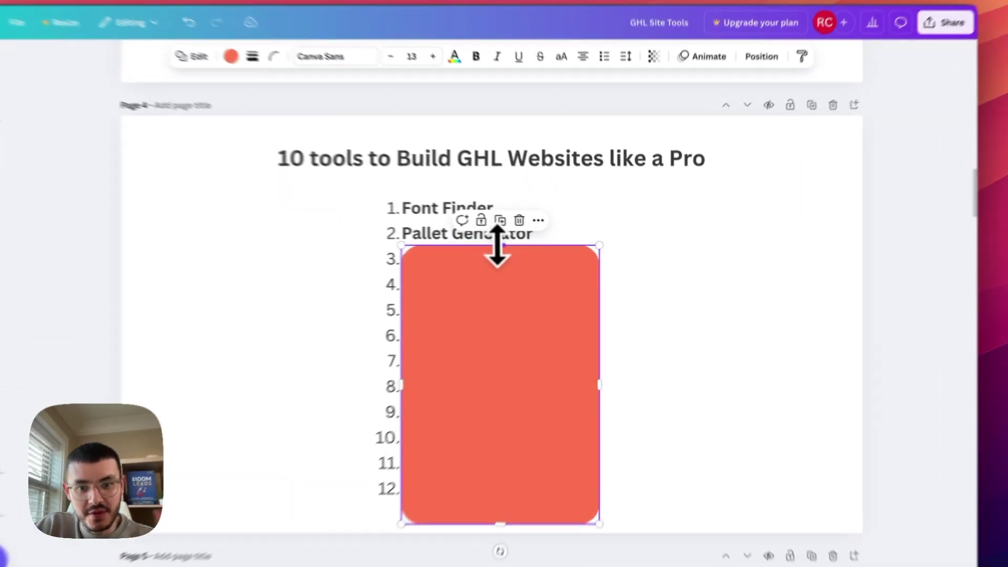
left_click_drag(497, 243, 476, 276)
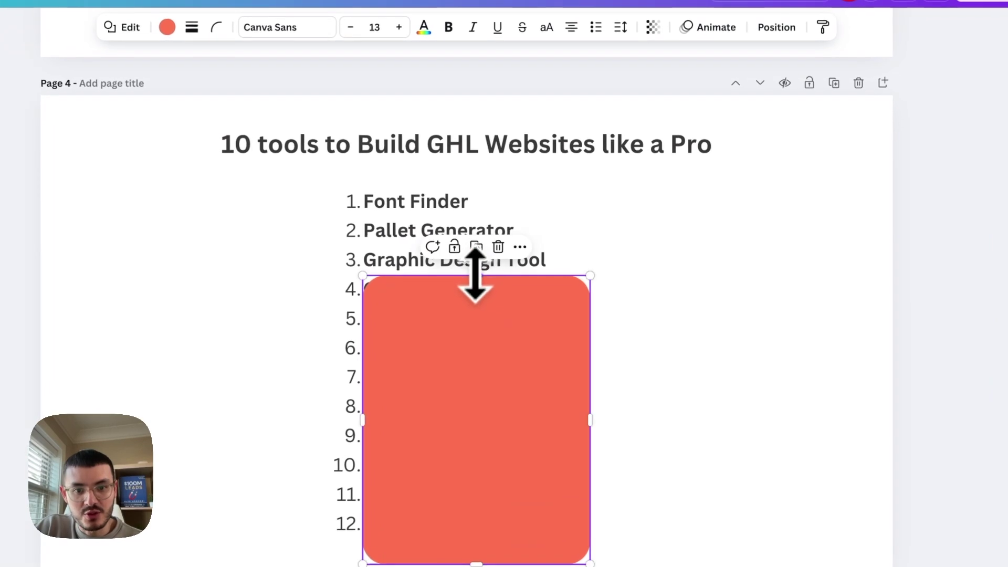
Deselect the red block, leaving item 3, Graphic Design Tool, visible on the slide.
left_click(694, 314)
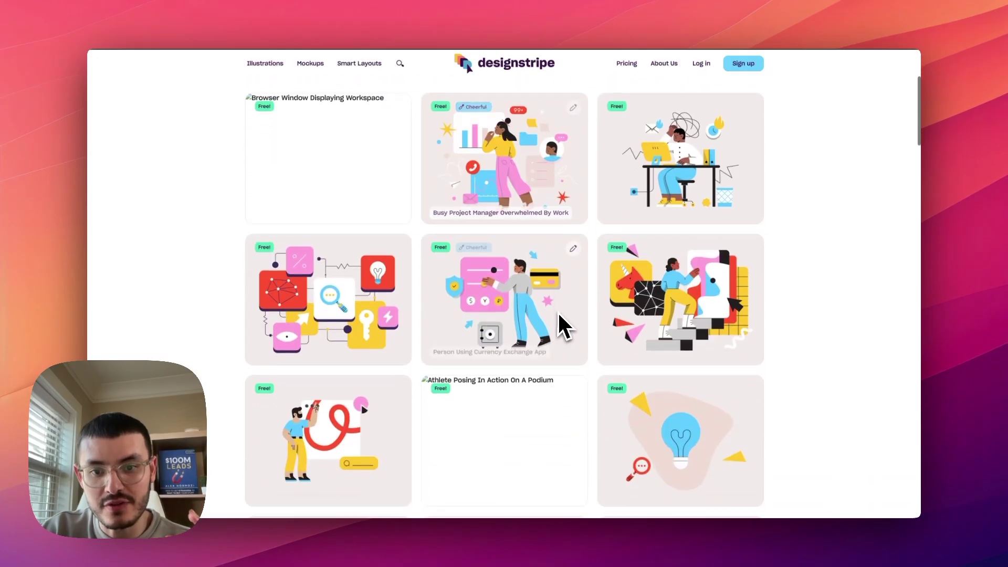
Find the currency exchange illustration on Designstripe and start customising it.
scroll(562, 326, "down", 2)
scroll(562, 326, "up", 6)
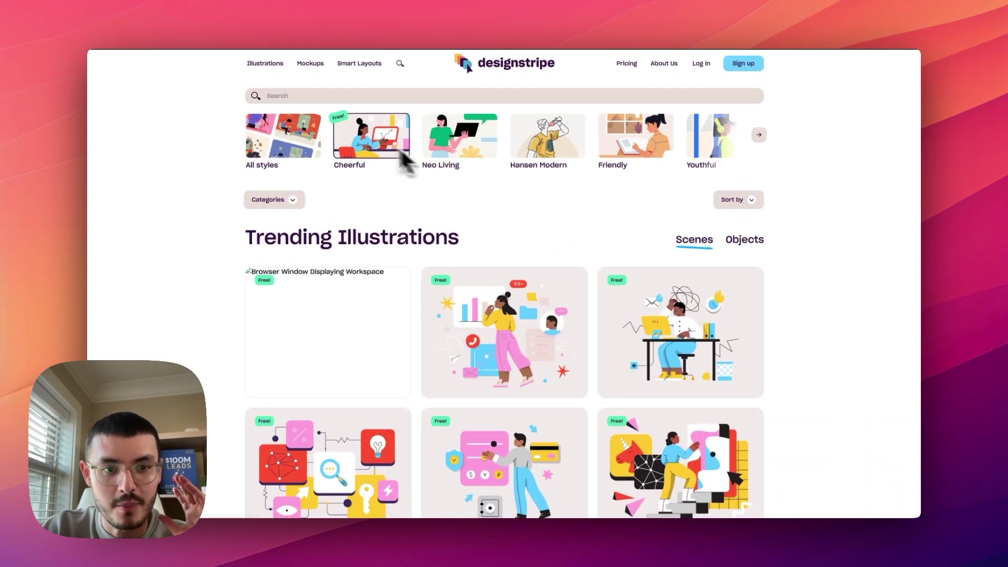
scroll(593, 341, "down", 3)
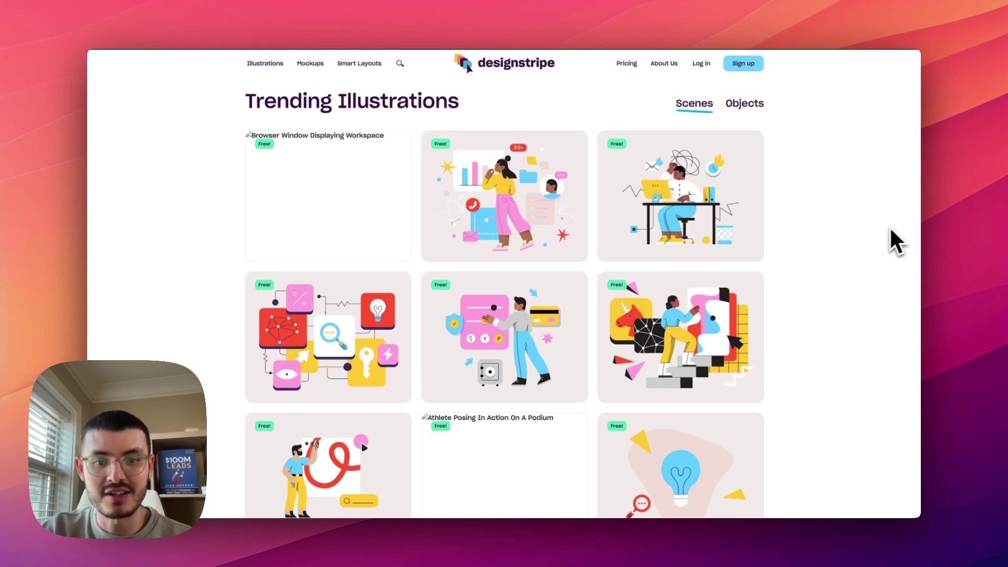
scroll(886, 244, "down", 1)
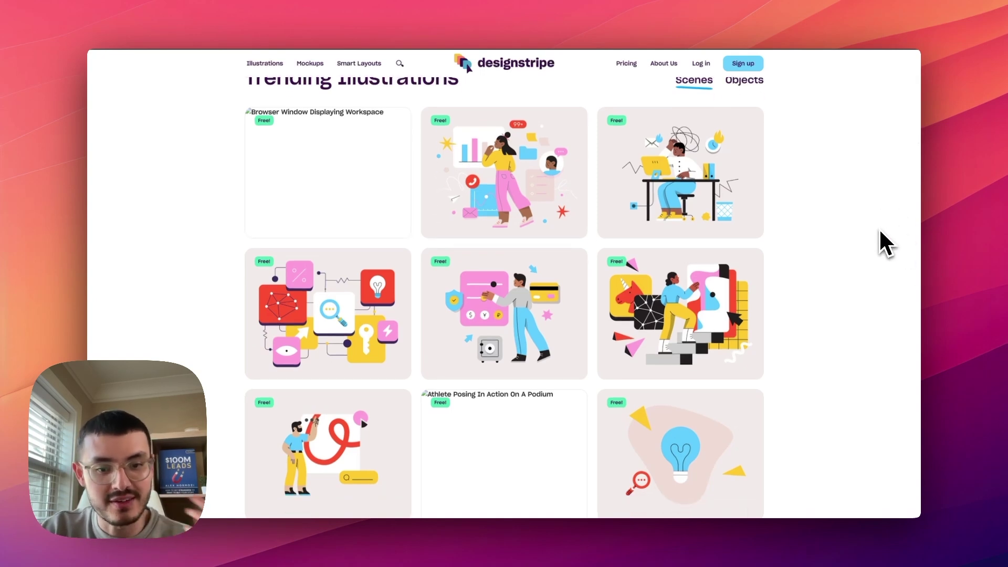
mouse_move(522, 326)
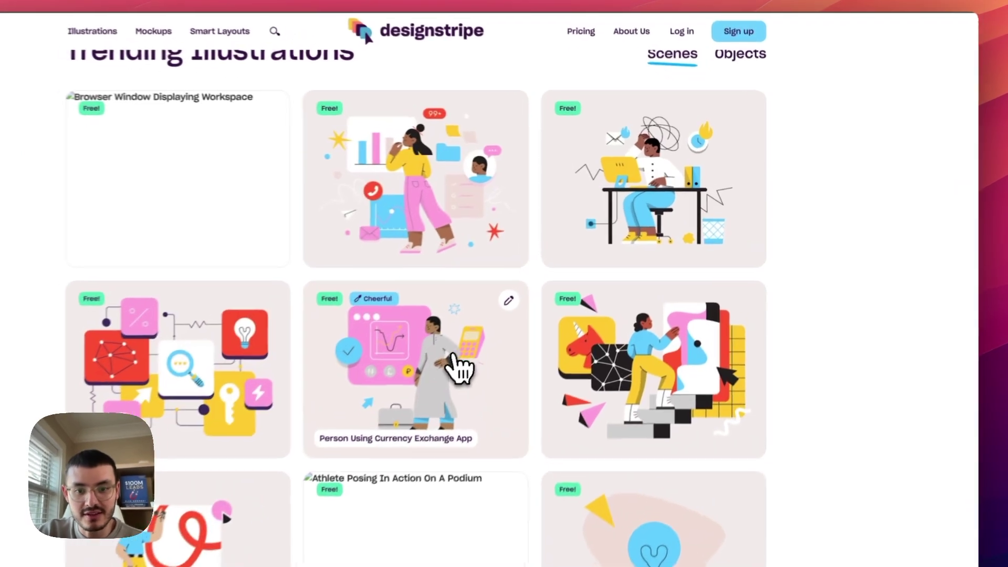
left_click(459, 369)
left_click(692, 159)
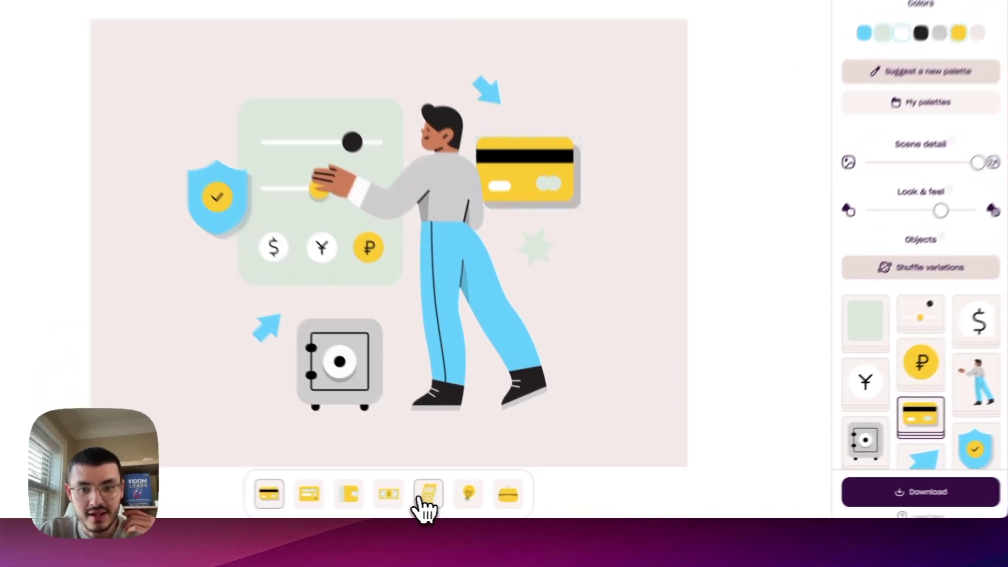
Swap the card object for a banknote and try three suggested colour palettes.
left_click(464, 500)
left_click(434, 499)
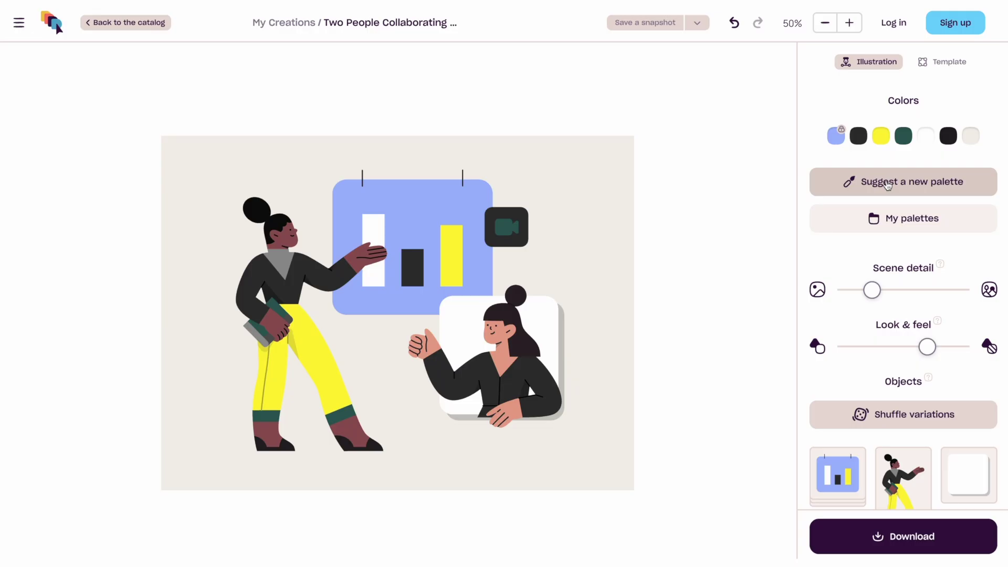
left_click(887, 183)
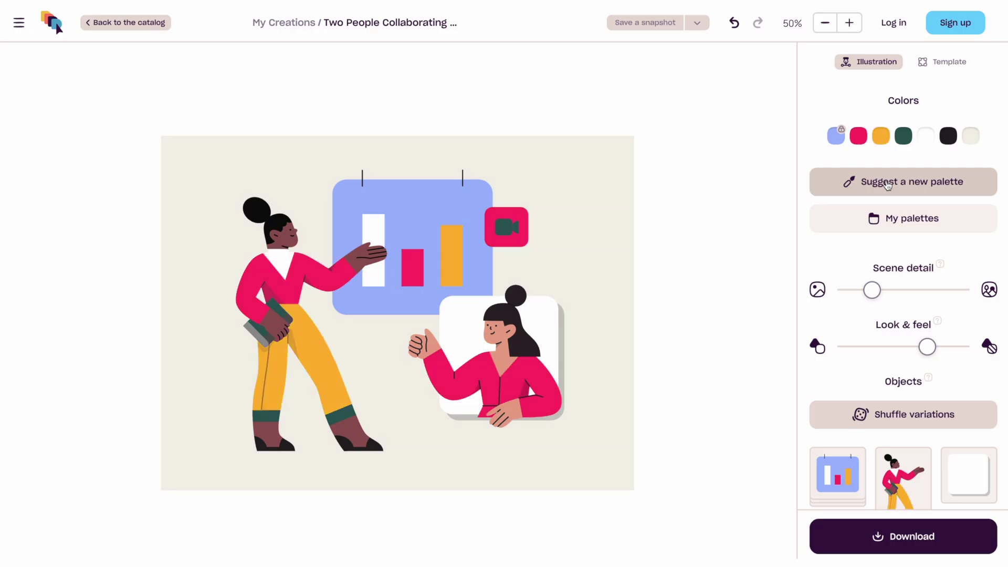
left_click(887, 183)
left_click(888, 183)
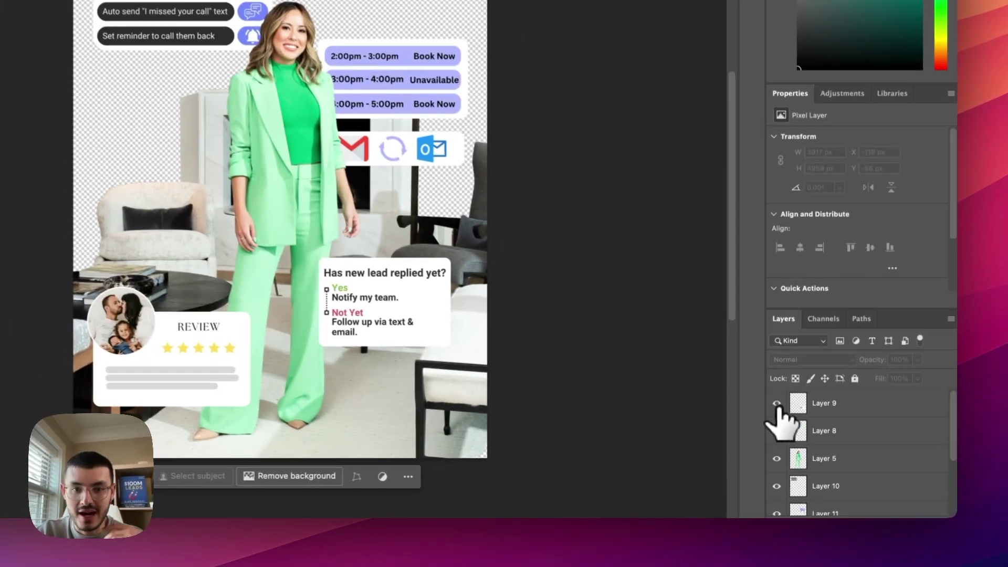
Toggle the lead-reply and review card layers off and back on, then select the lead card layer.
left_click(760, 450)
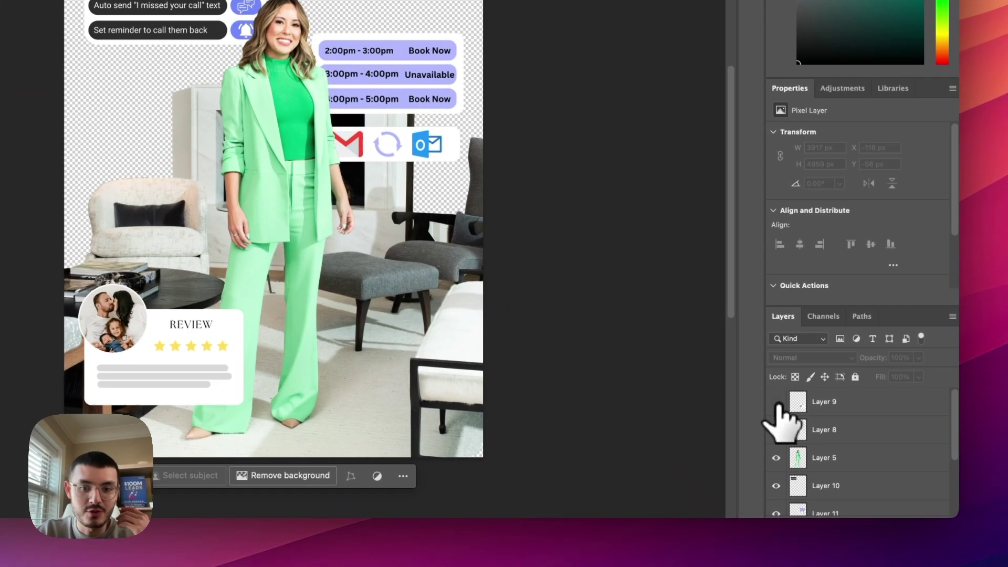
left_click(760, 450)
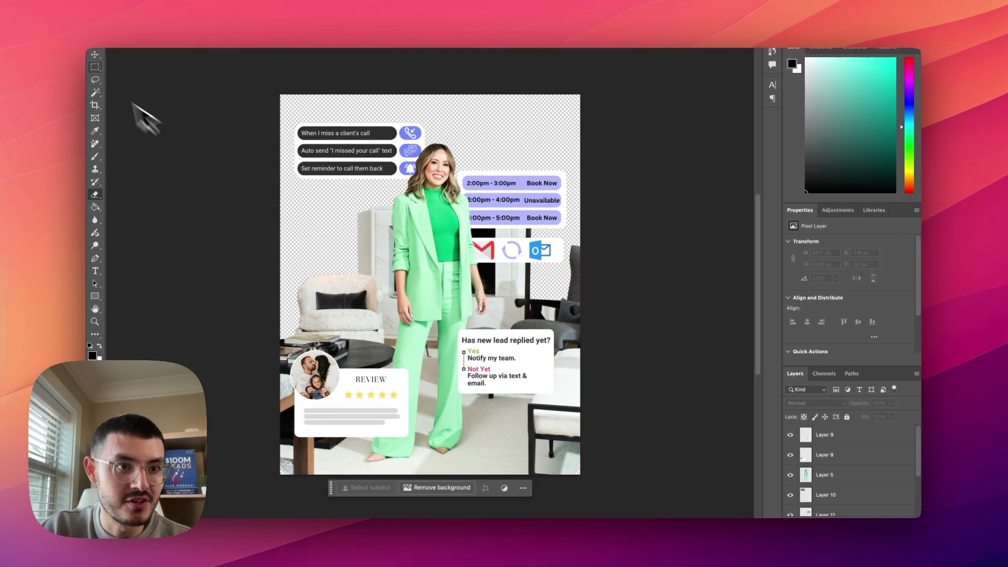
left_click(776, 430)
left_click(790, 454)
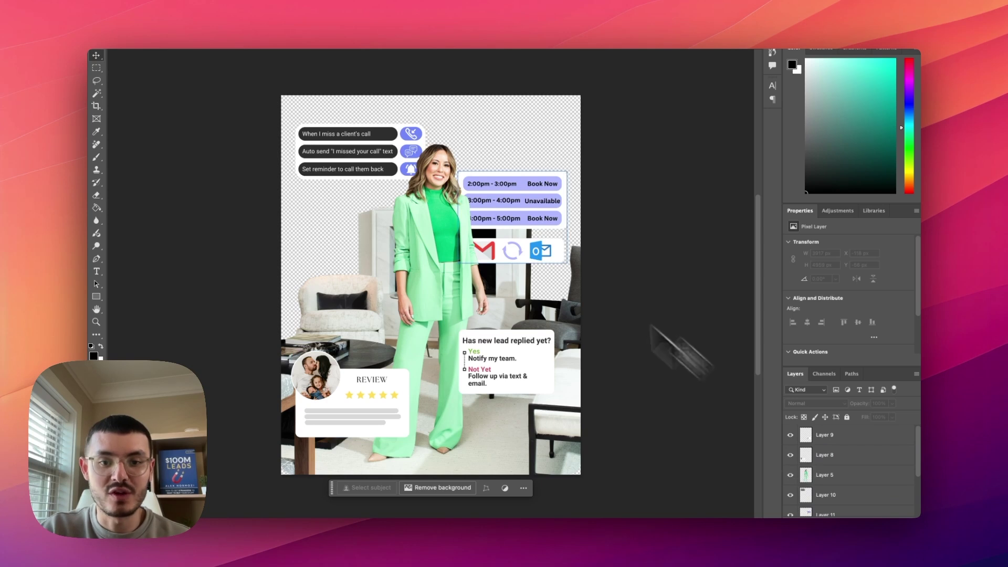
left_click(508, 361)
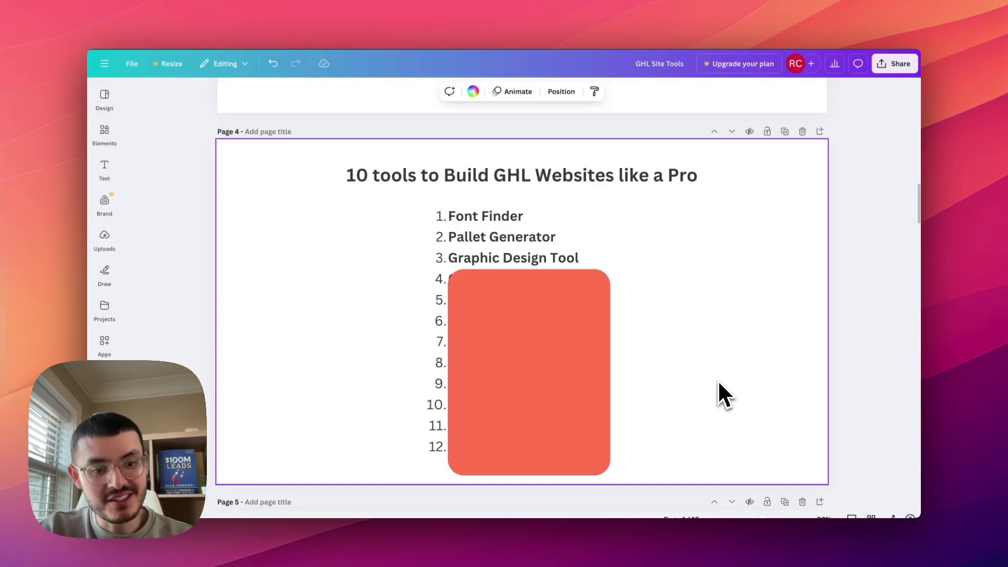
Drag the red block's top edge down to uncover item 4, Contrast Checker Tool, then deselect.
left_click(526, 302)
left_click_drag(529, 269, 529, 288)
left_click(730, 351)
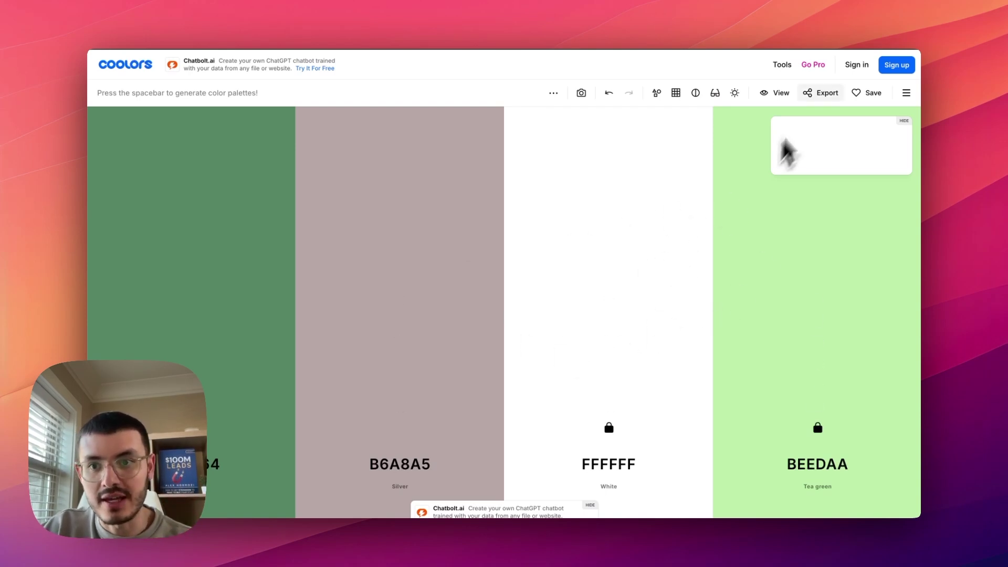
Open Coolors' Contrast Checker and darken the background colour to #4E5C6A.
mouse_move(783, 69)
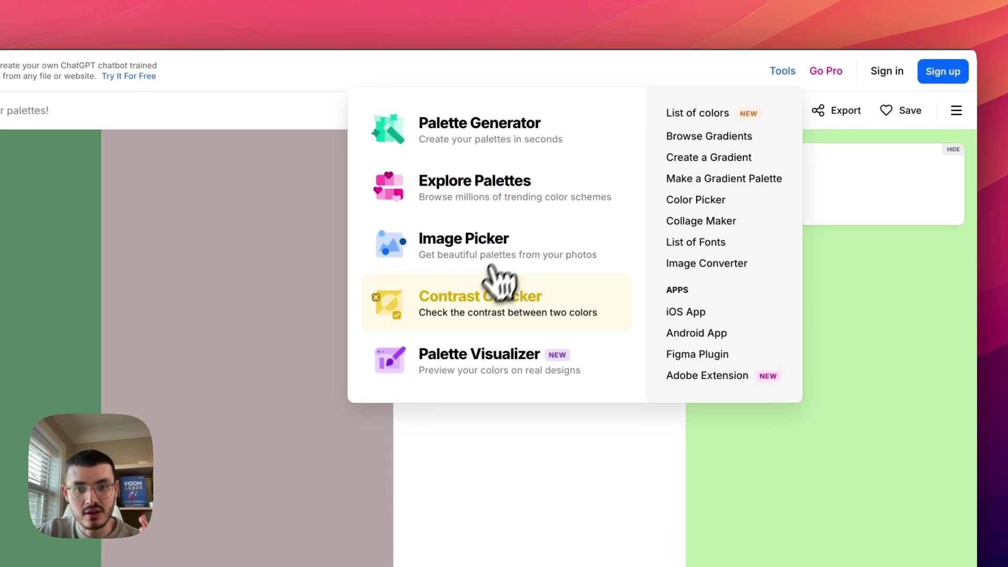
left_click(482, 290)
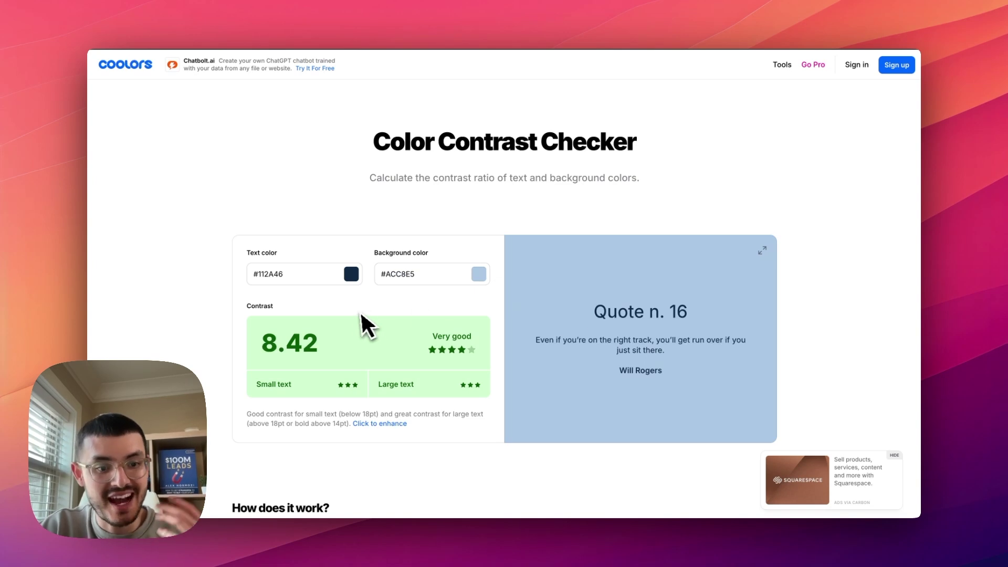
scroll(430, 278, "down", 2)
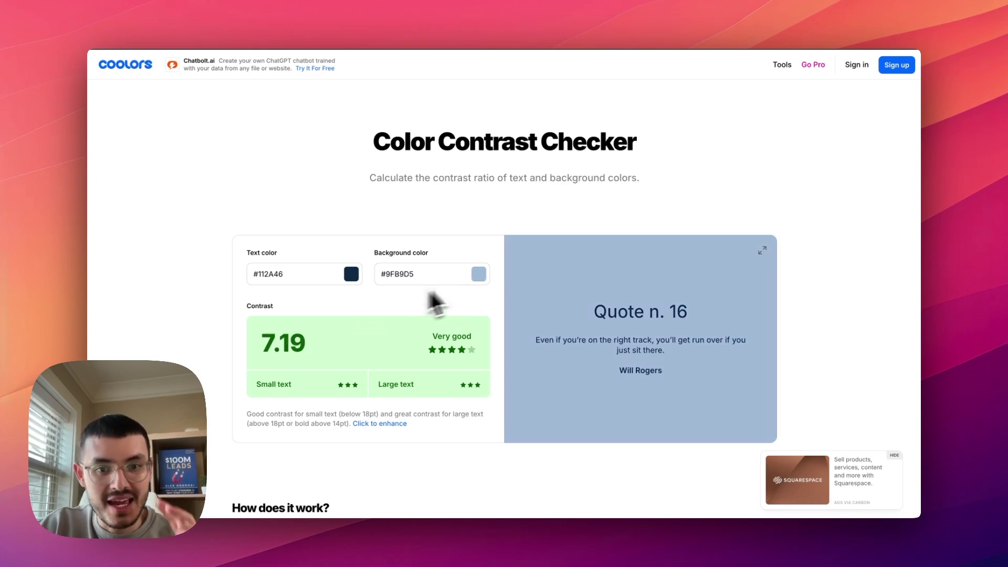
left_click(478, 274)
left_click_drag(450, 130, 449, 161)
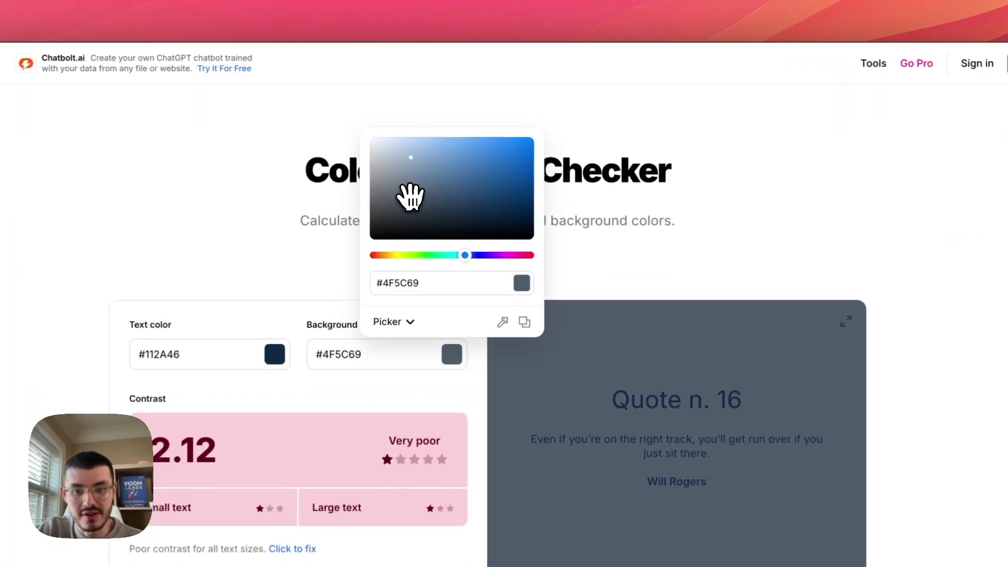
left_click_drag(411, 197, 411, 199)
left_click(585, 252)
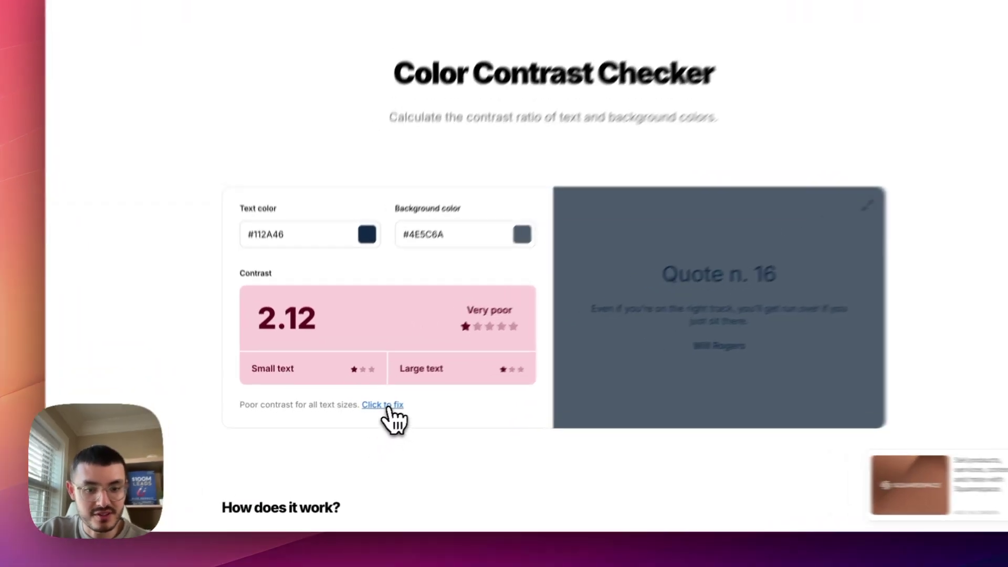
Auto-adjust the background to #D3D9DE for a 10.22 ratio, then uncover Canva item 5, Website Inspiration.
left_click(369, 415)
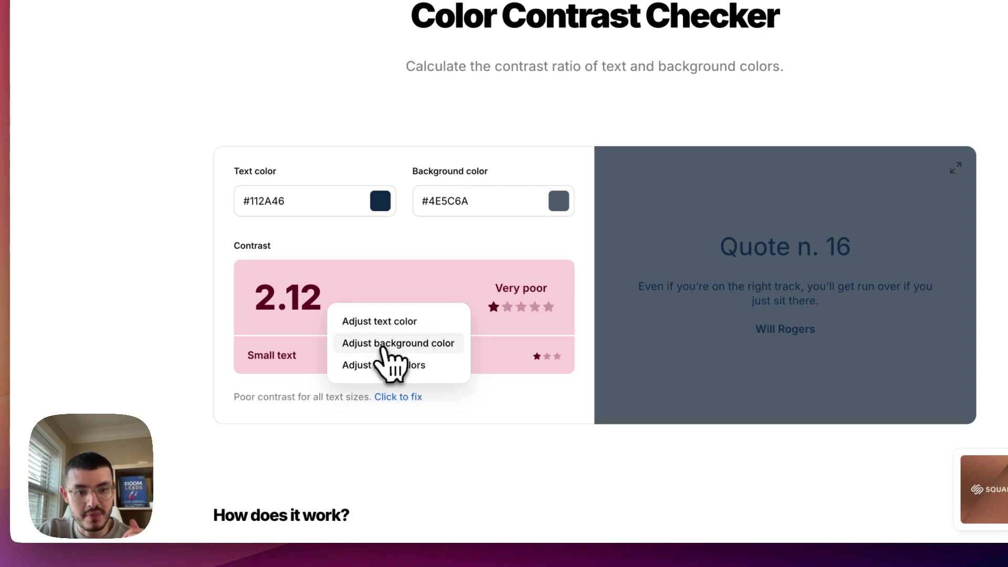
left_click(413, 346)
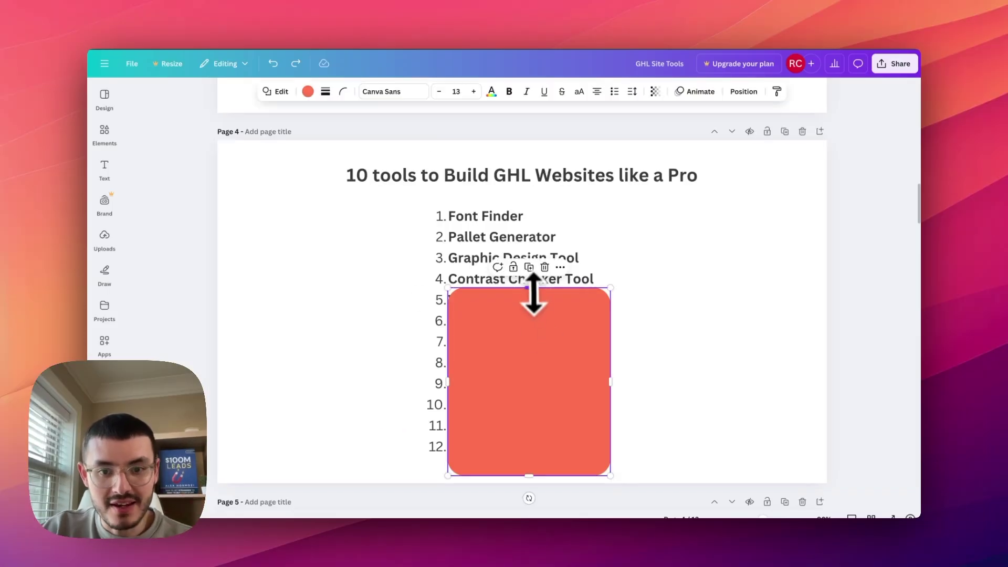
left_click_drag(530, 292, 529, 309)
left_click(737, 416)
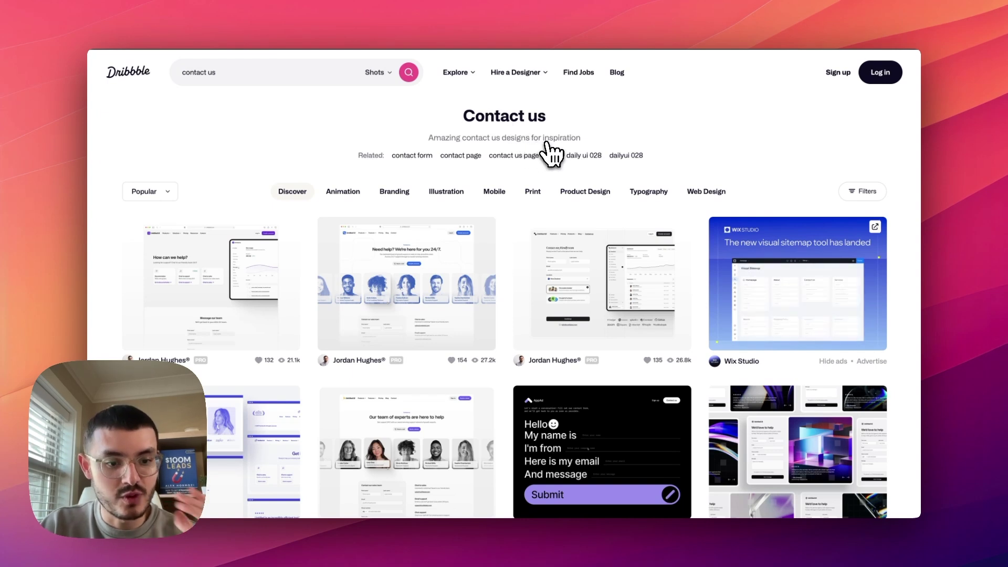
scroll(508, 288, "down", 10)
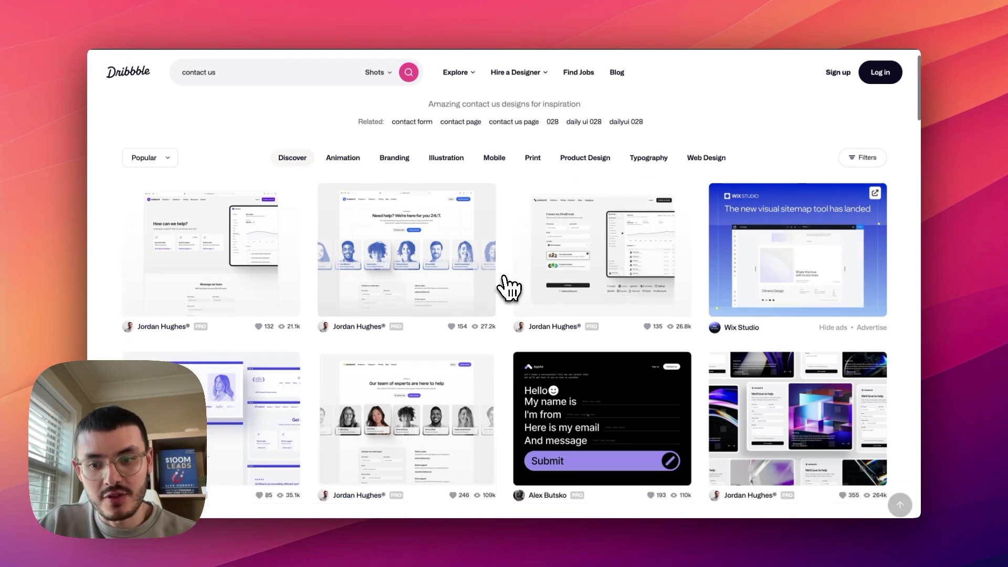
scroll(508, 288, "down", 10)
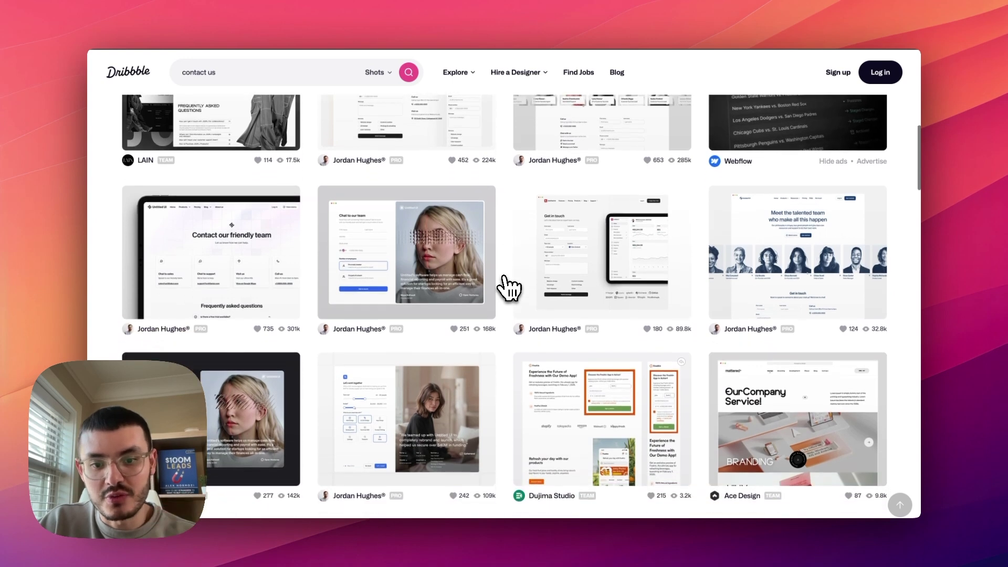
scroll(508, 288, "down", 3)
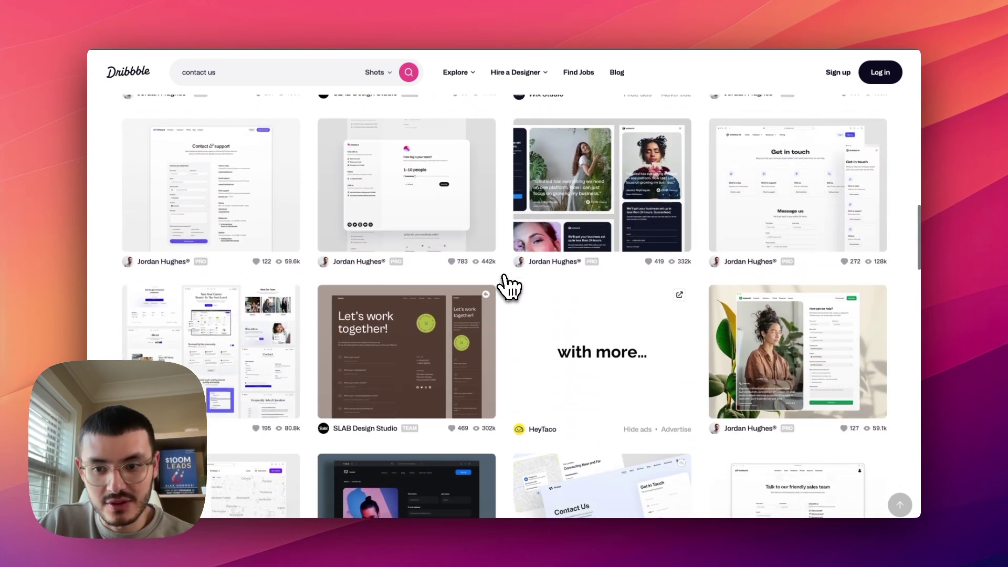
left_click(798, 363)
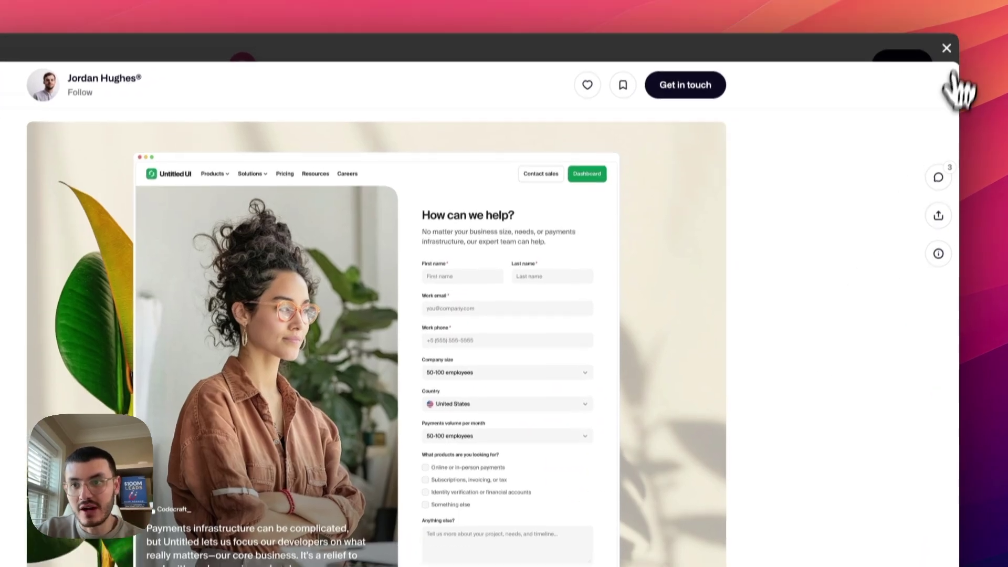
left_click(952, 73)
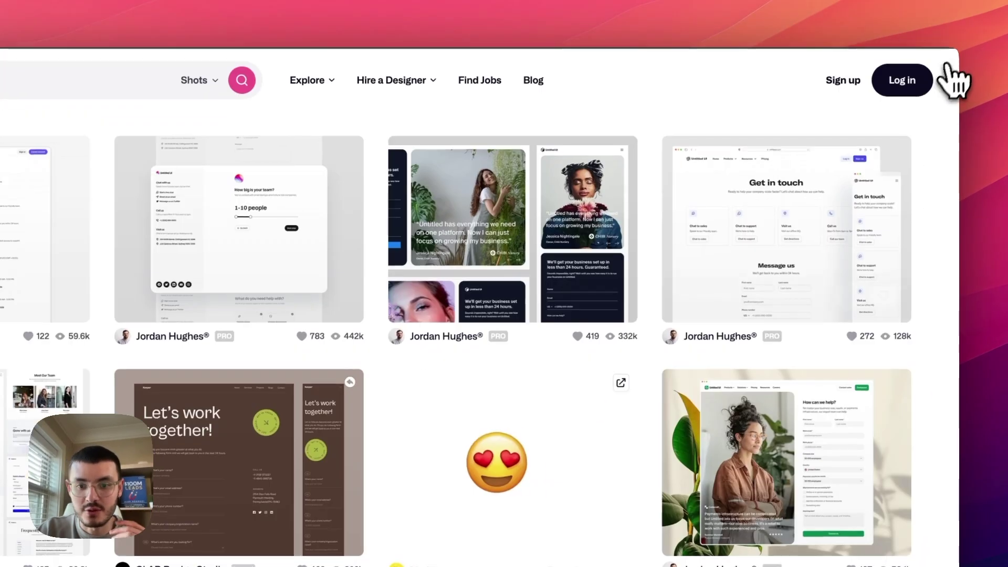
scroll(743, 349, "down", 10)
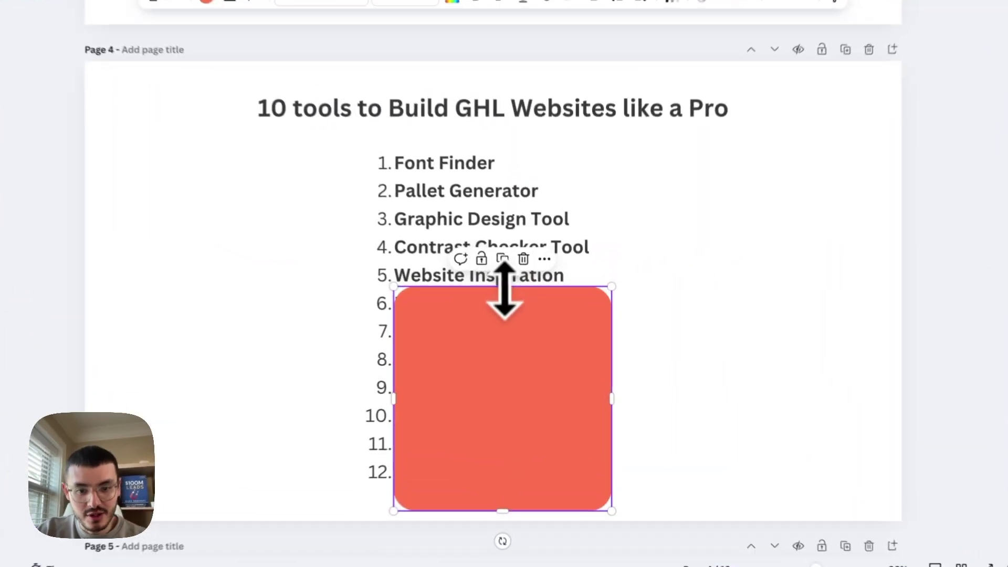
Uncover Mockups on the list slide, then open ls.graphics' free iMac 24 Inch mockup page.
left_click_drag(530, 308, 526, 331)
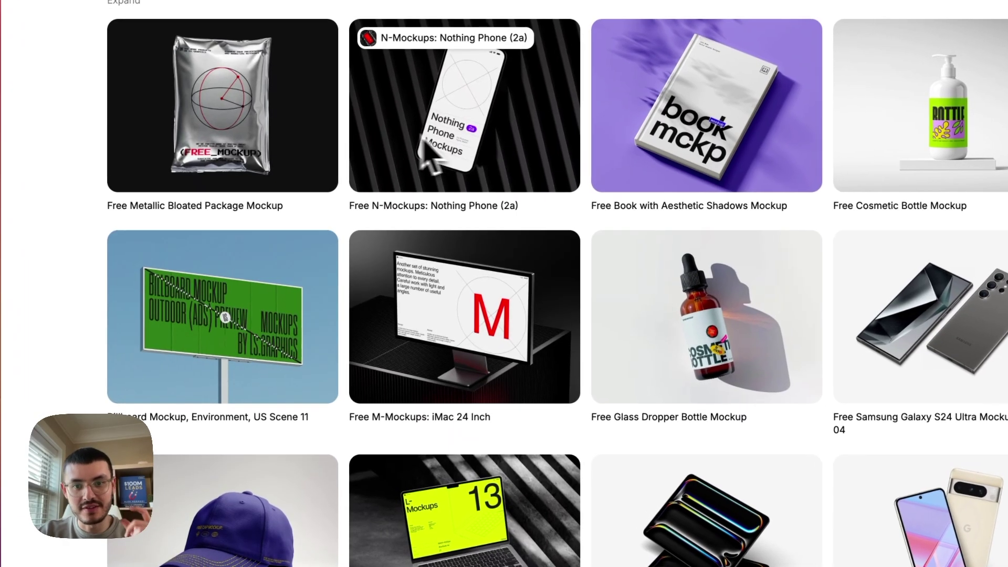
scroll(487, 332, "down", 3)
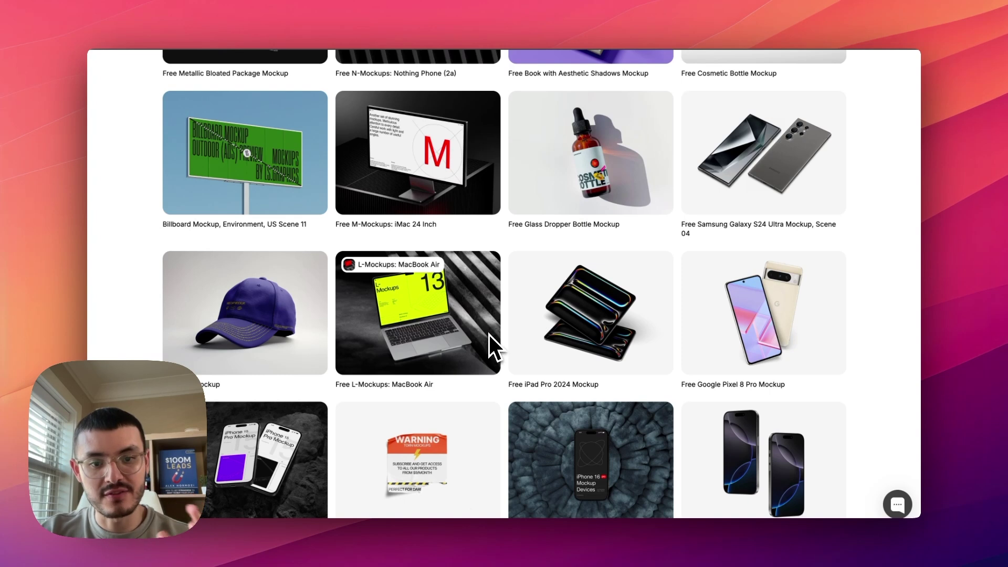
scroll(490, 335, "down", 1)
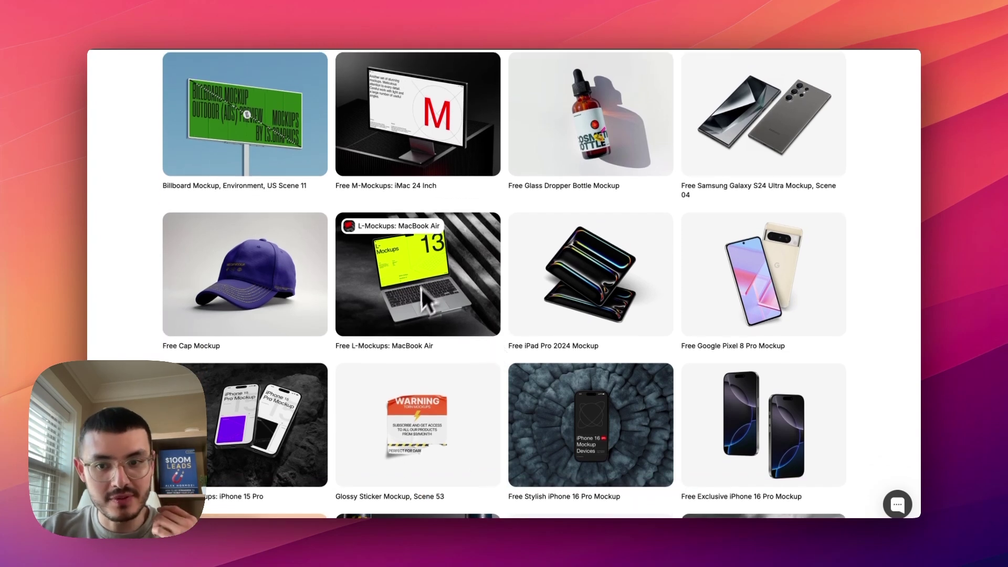
scroll(479, 333, "down", 15)
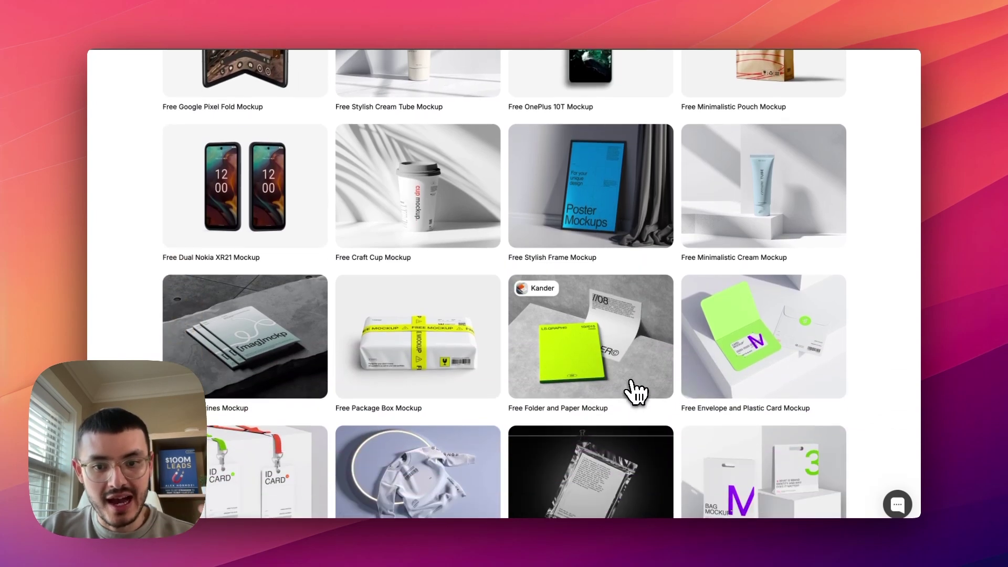
scroll(614, 333, "up", 8)
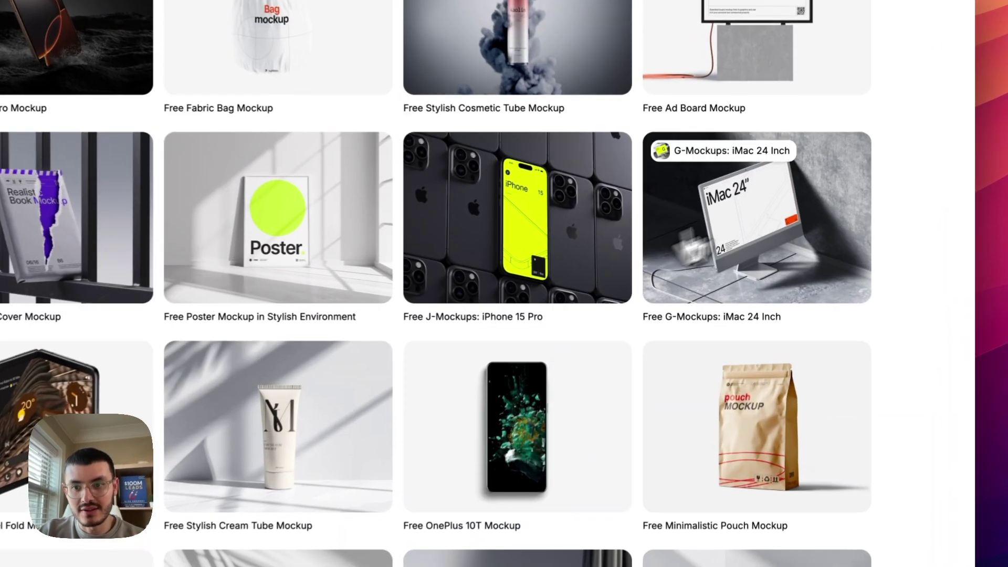
left_click(760, 214)
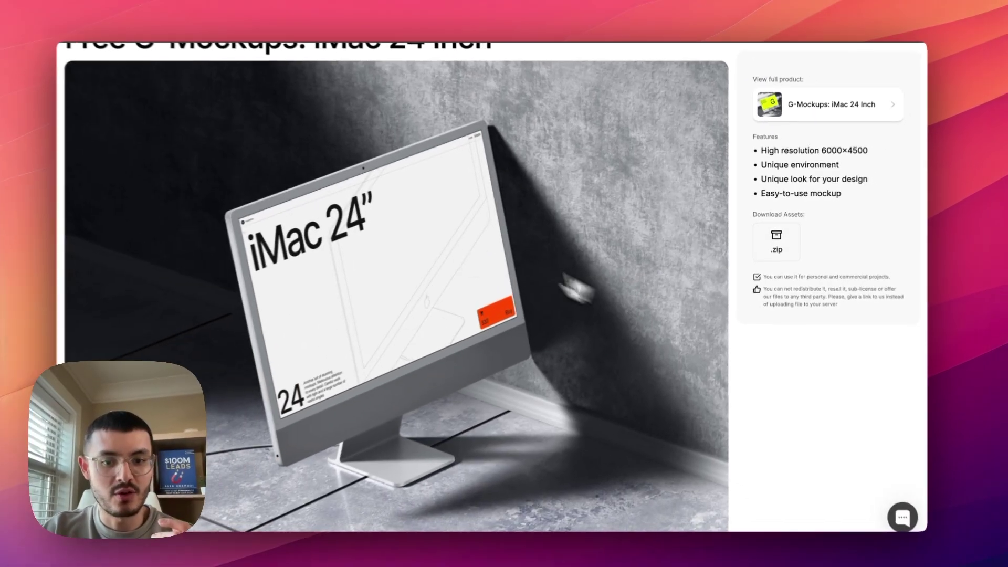
scroll(421, 288, "up", 3)
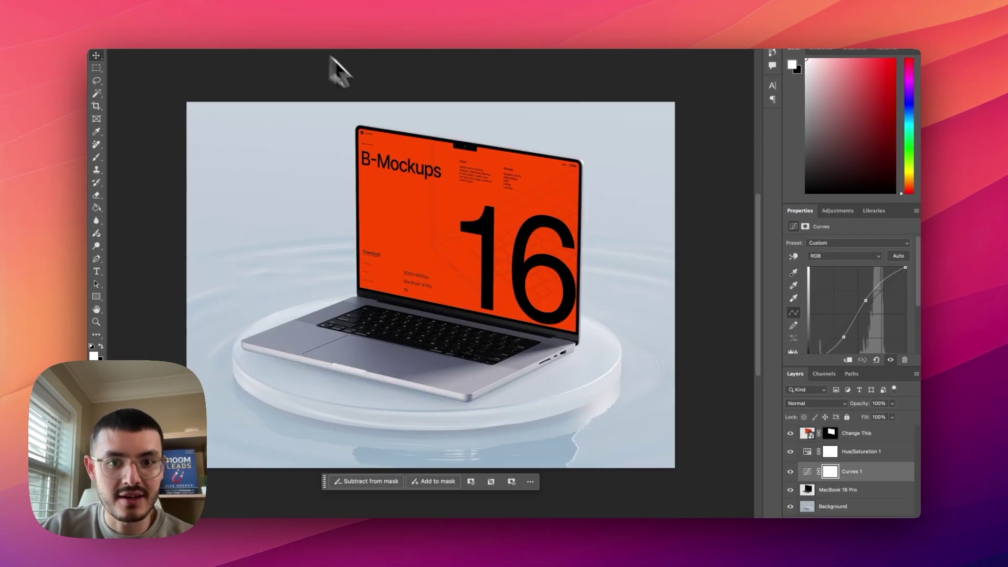
Fit the MacBook 16 Pro mockup in view and open the Change This smart object.
left_click(586, 260)
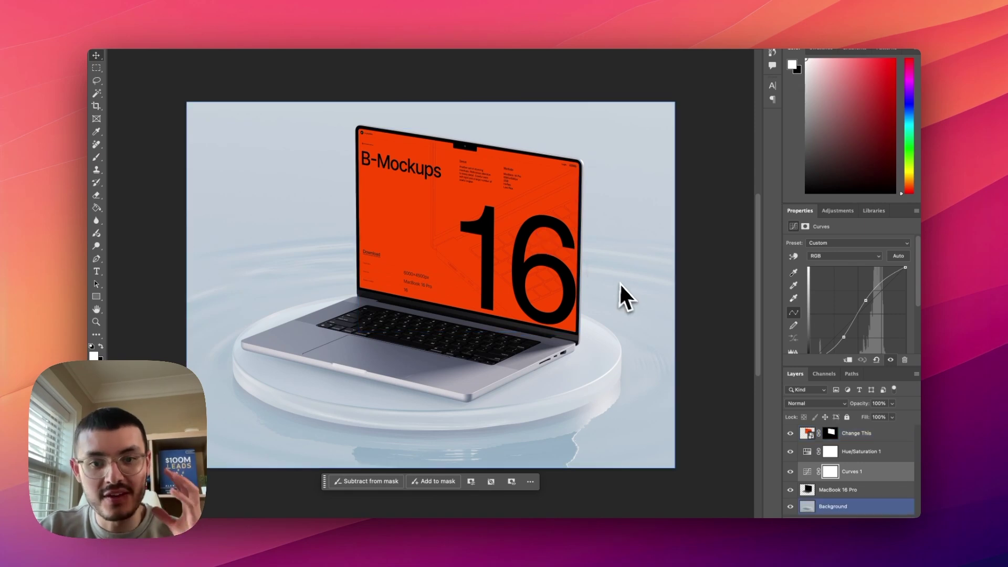
scroll(657, 328, "down", 3)
key("super+0")
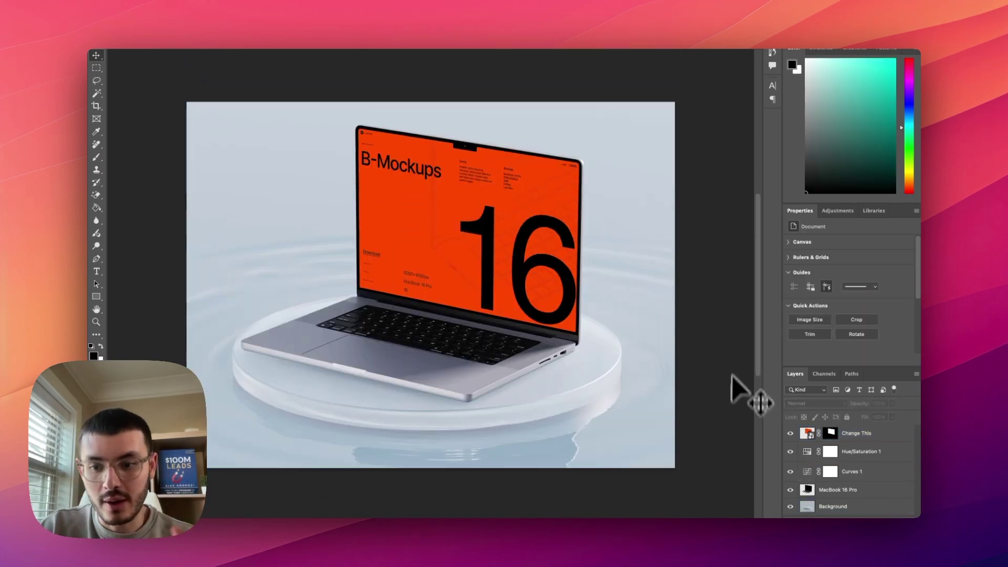
double_click(808, 434)
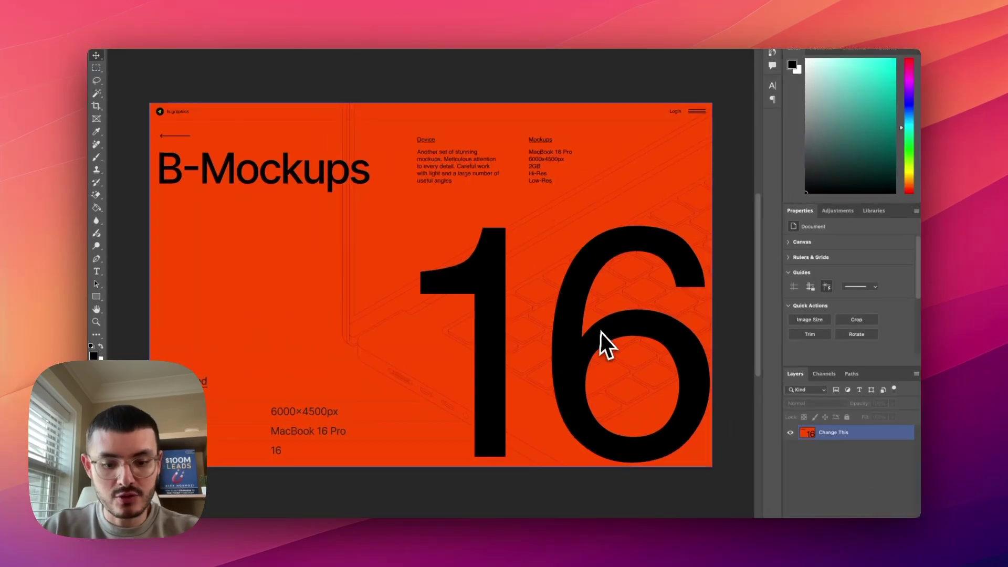
Paste the landscaping screenshot, scale it to fill the screen, save, and close the smart object.
key("super+v")
left_click_drag(530, 327, 479, 263)
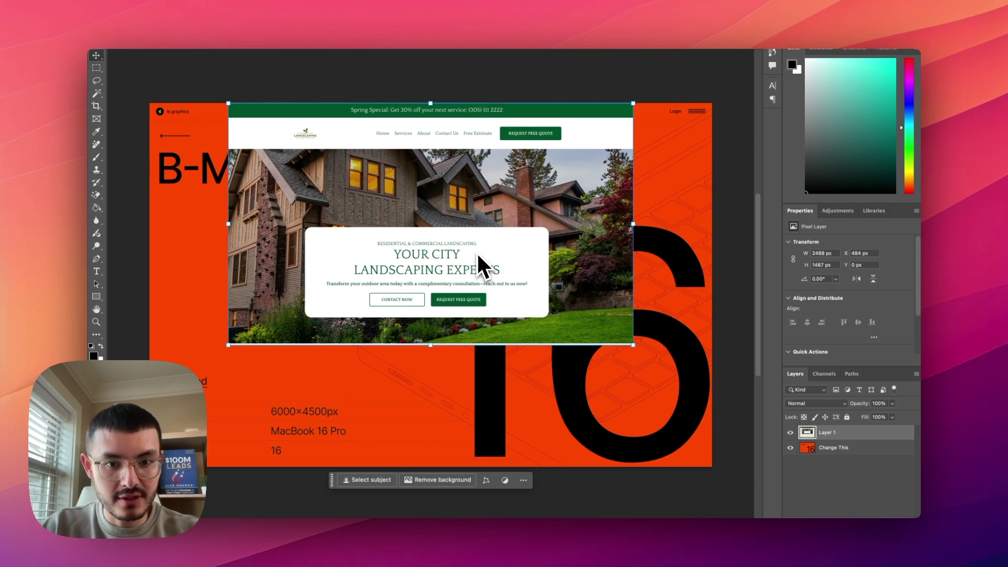
left_click_drag(430, 349, 432, 473)
key("Return")
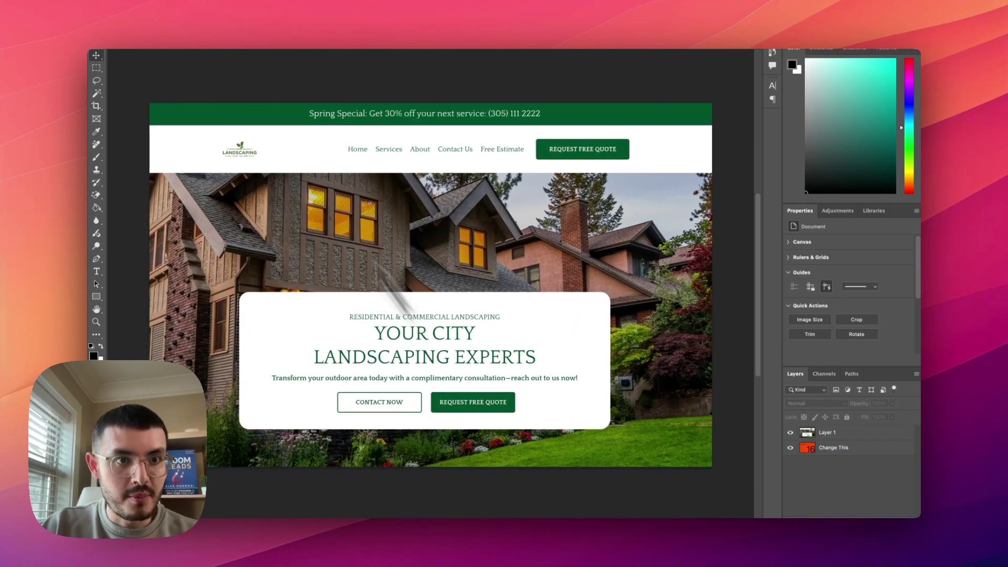
left_click(182, 11)
left_click(200, 99)
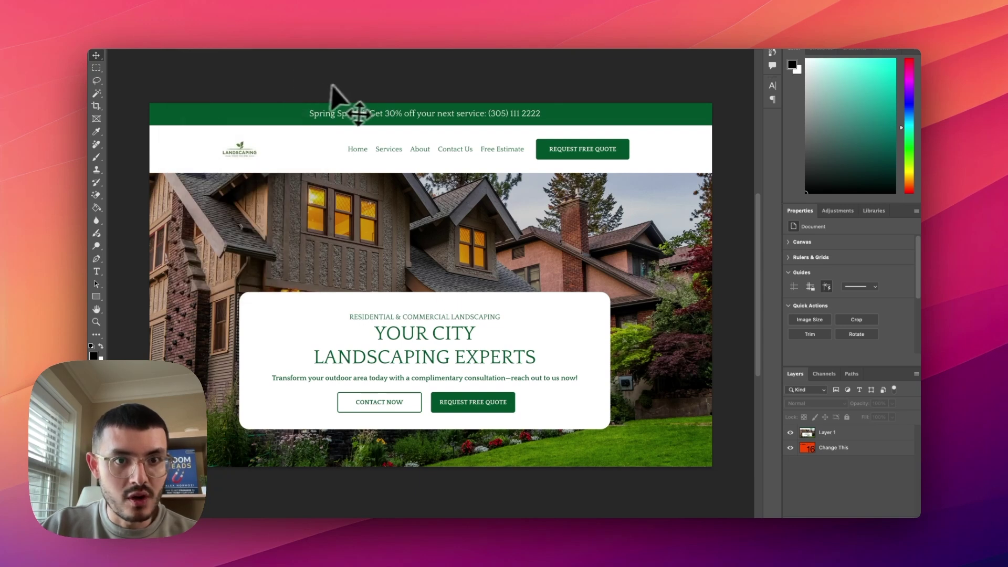
left_click(339, 45)
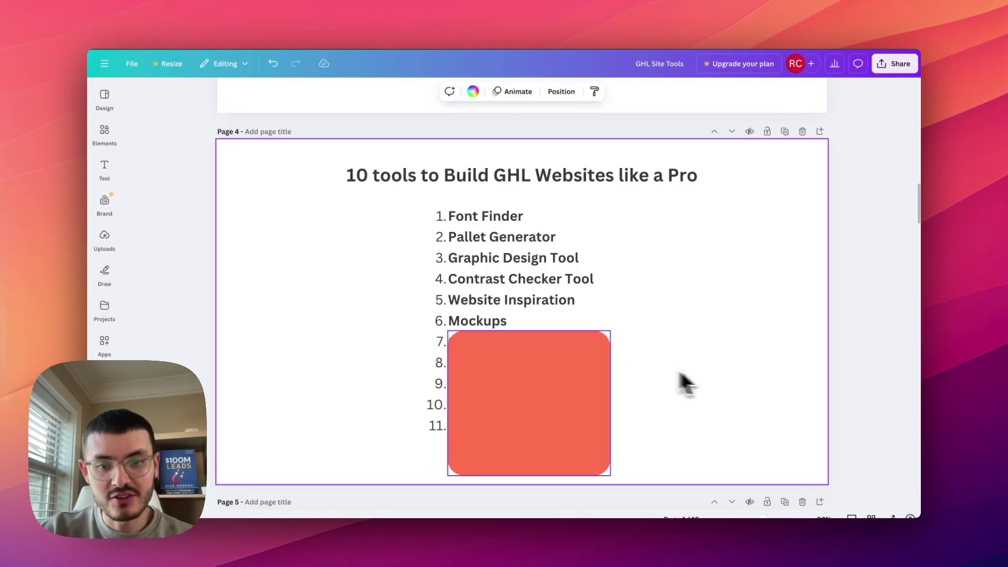
Shrink the red cover shape on the list slide to reveal the next item.
left_click(540, 342)
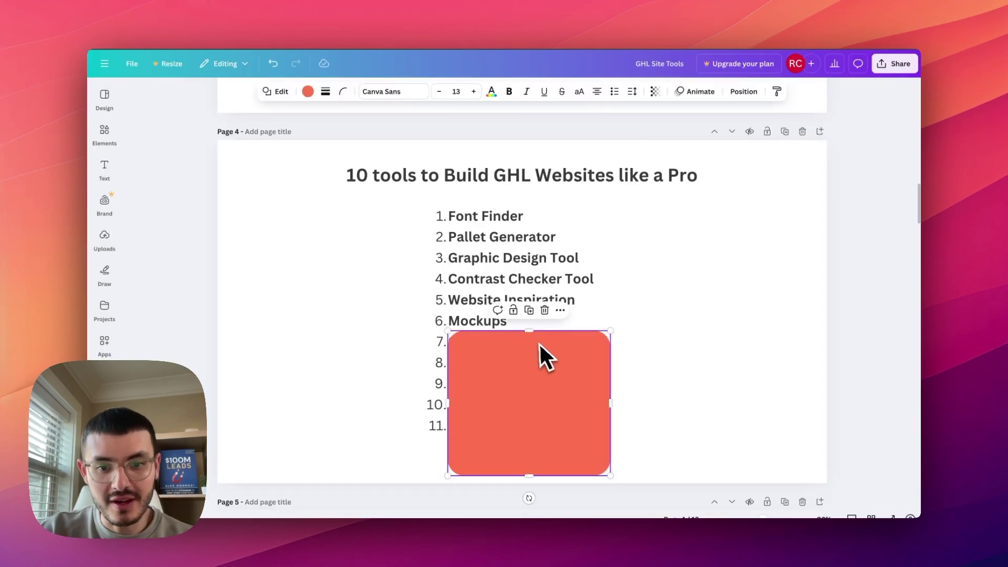
left_click_drag(529, 331, 531, 353)
left_click(660, 275)
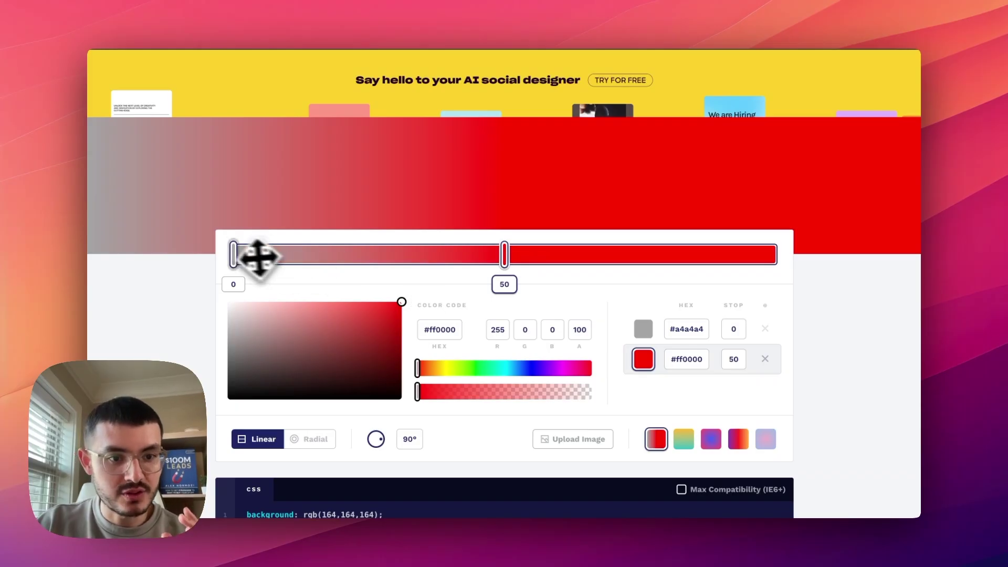
Set the left gradient stop to blue #0032ff and move the red stop near the right end.
left_click(252, 254)
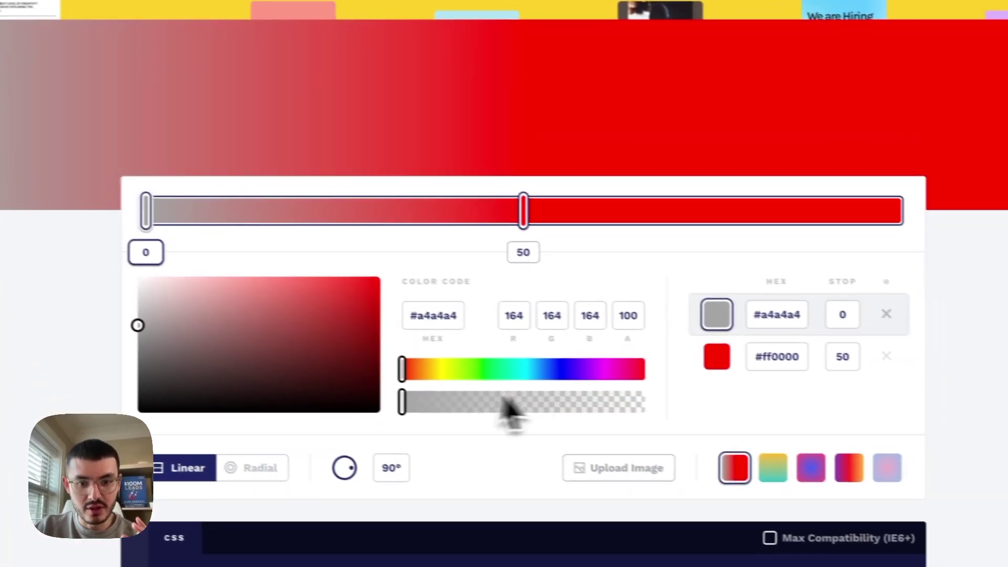
left_click(557, 369)
left_click(379, 277)
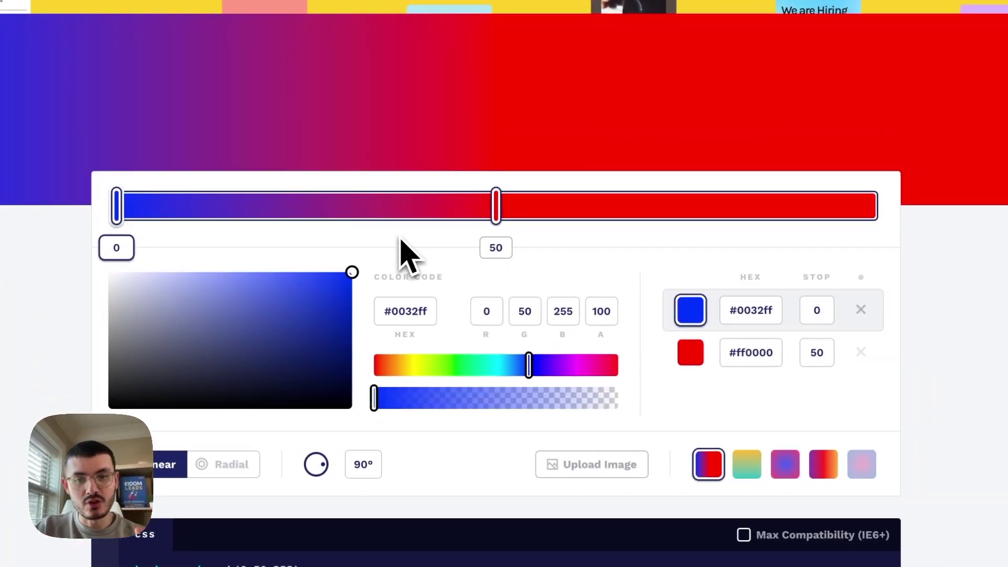
left_click_drag(499, 207, 846, 206)
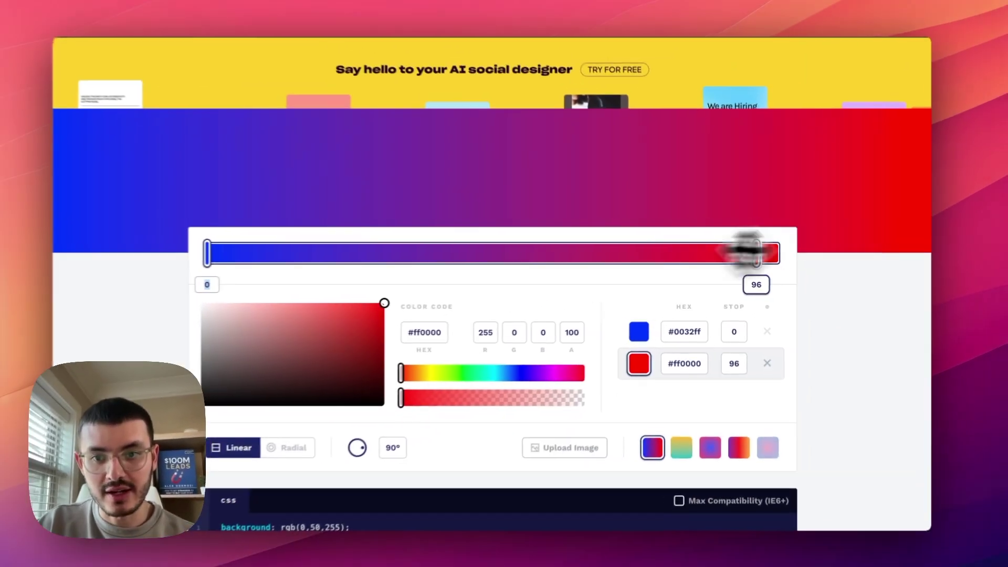
left_click_drag(746, 251, 756, 252)
scroll(711, 368, "down", 3)
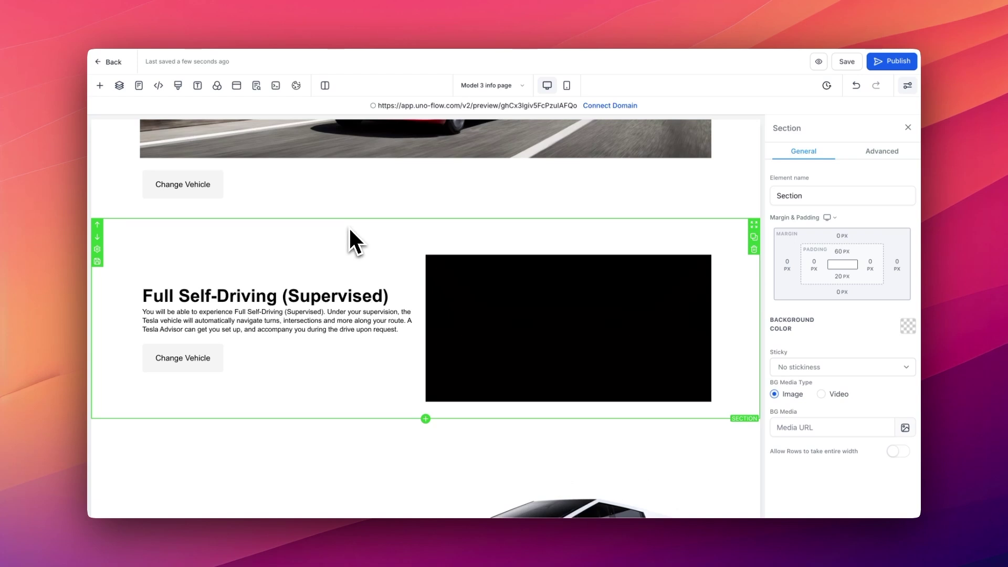
Add a .cool-gradient1 rule with the pasted linear-gradient background to the page's custom CSS and save.
left_click(178, 86)
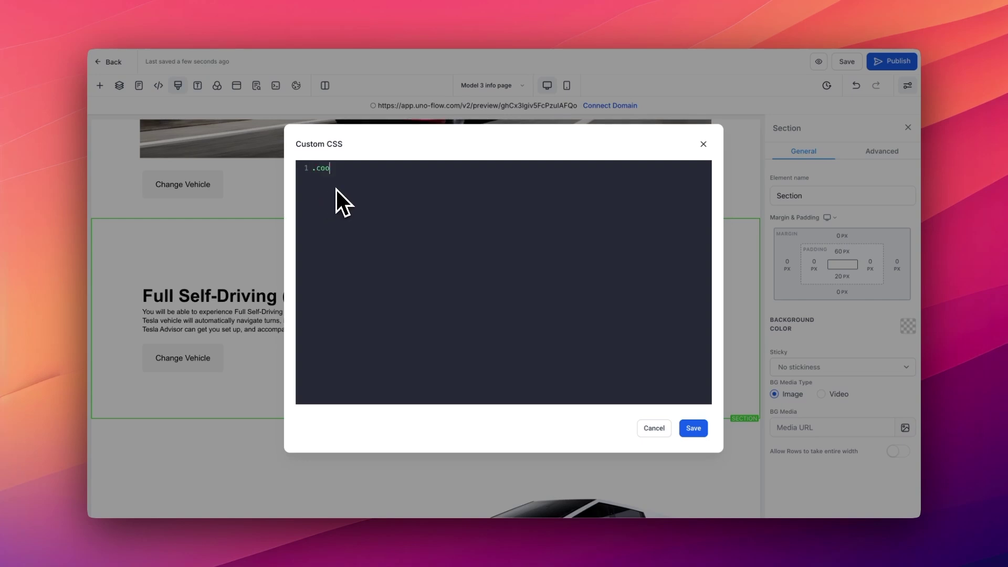
type(".cool-gradient1{")
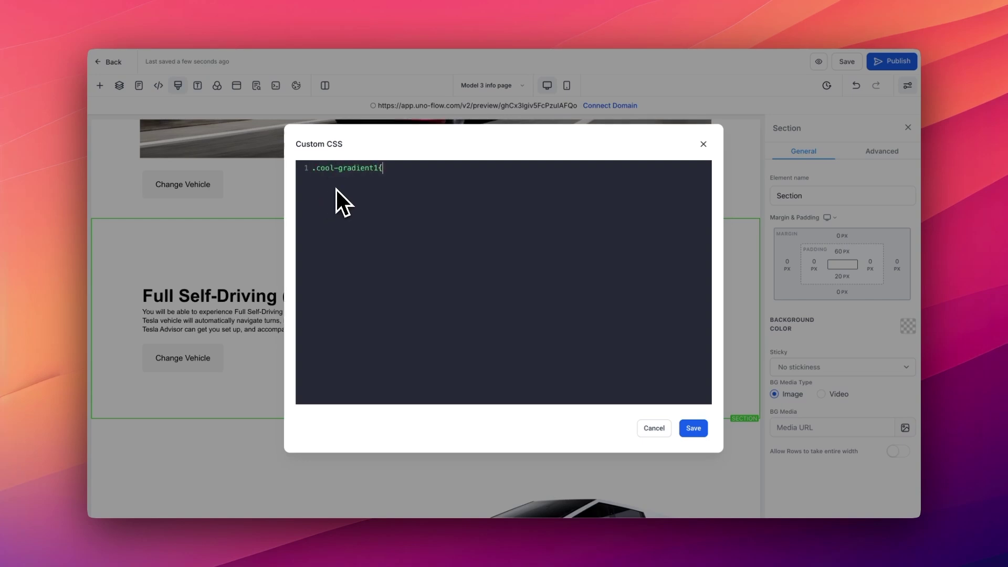
key("Return")
key("Return")
type("background: linear-gradient(0deg, rgba(8,138,251,1) 0%, rgba(45,253,217,1) 100%);")
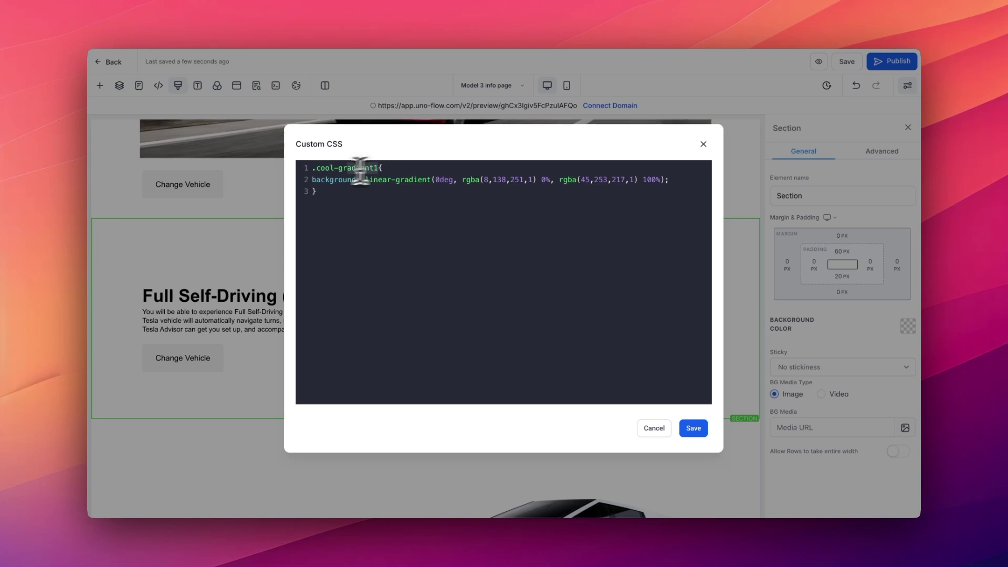
left_click(694, 429)
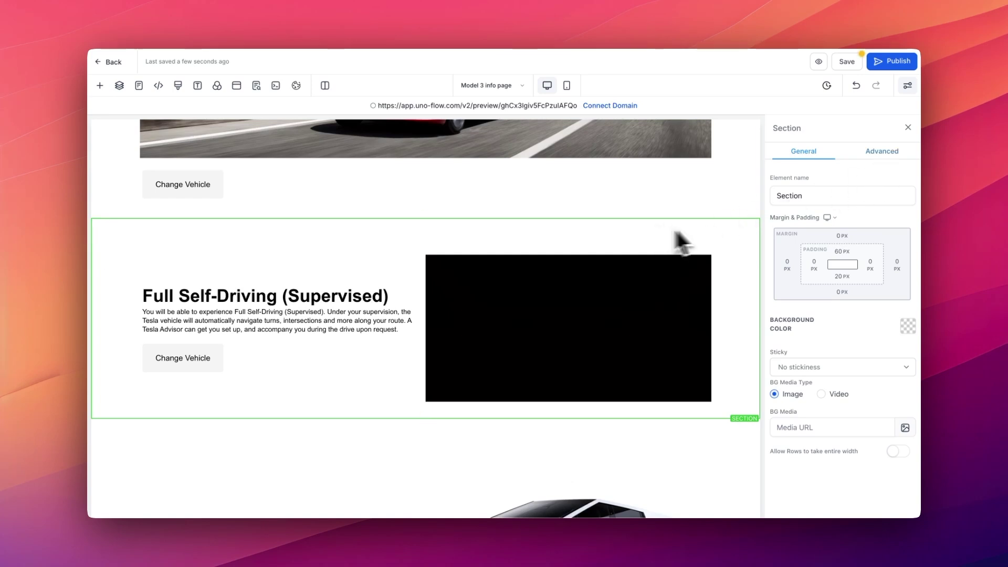
Apply cool-gradient1 as the section's custom class and uncover item 8, Custom Effects, on the slide.
left_click(887, 153)
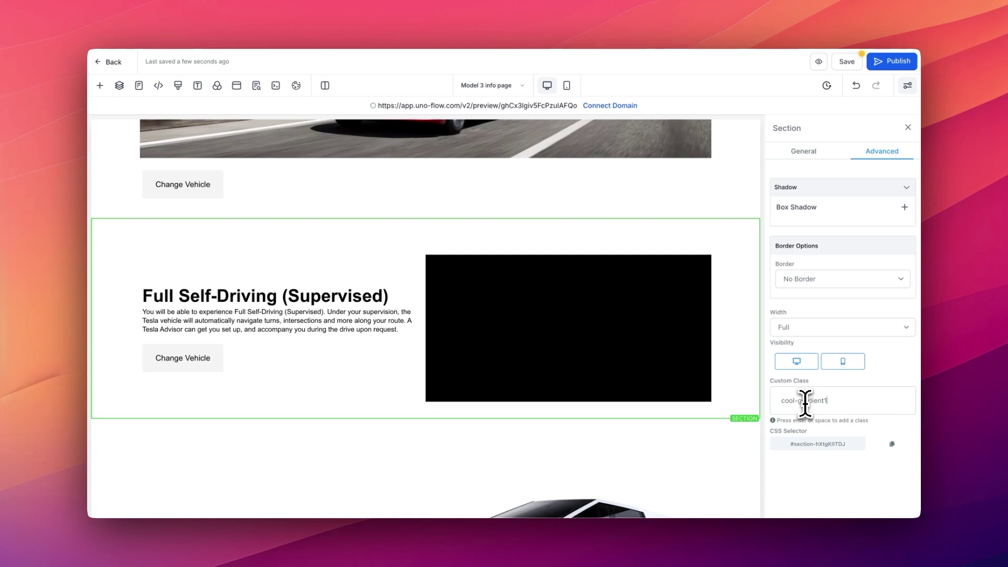
key("Return")
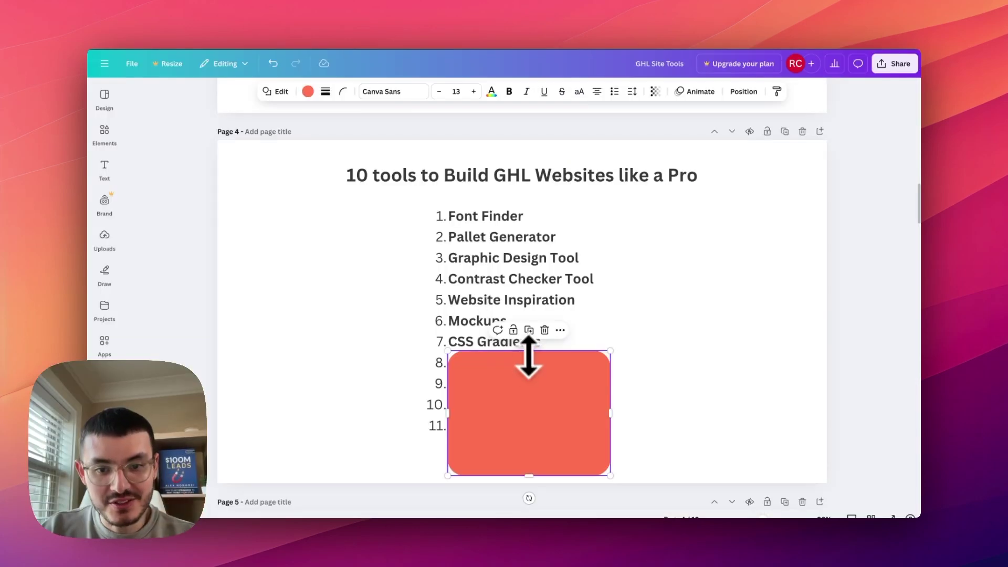
left_click_drag(526, 354, 514, 362)
left_click(719, 405)
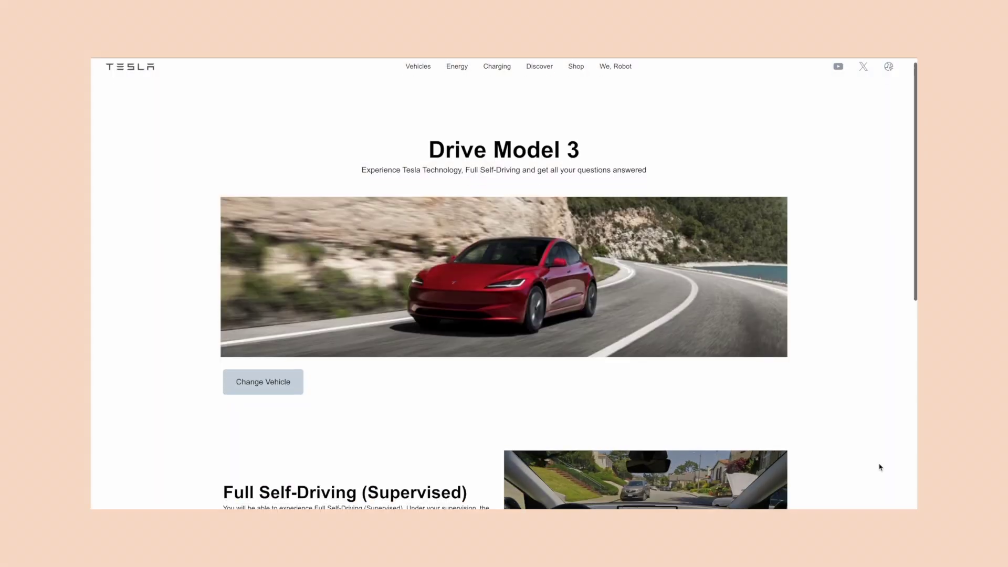
Scroll down through the Tesla Model 3 page's live preview.
scroll(881, 467, "down", 2)
scroll(880, 467, "down", 1)
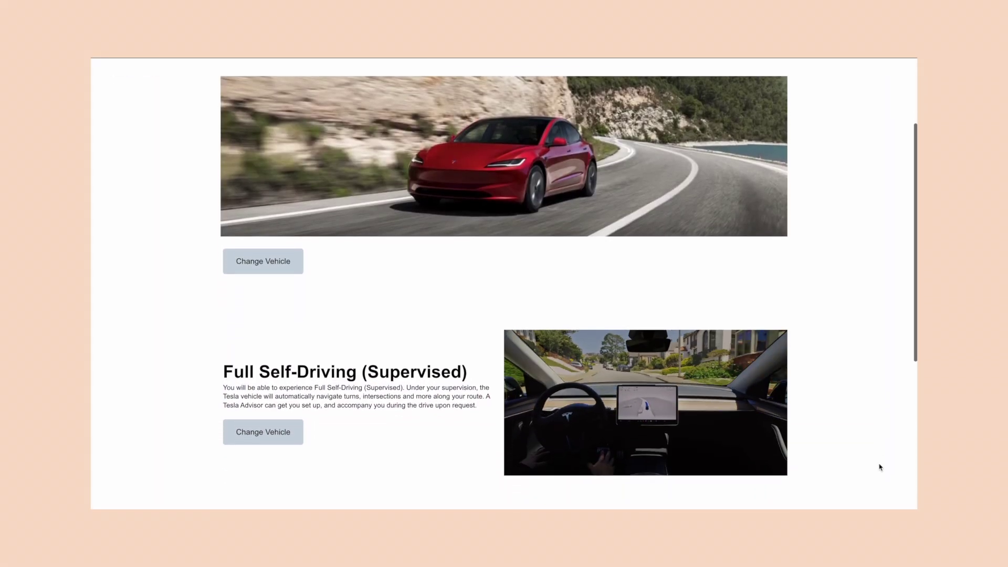
scroll(881, 467, "down", 1)
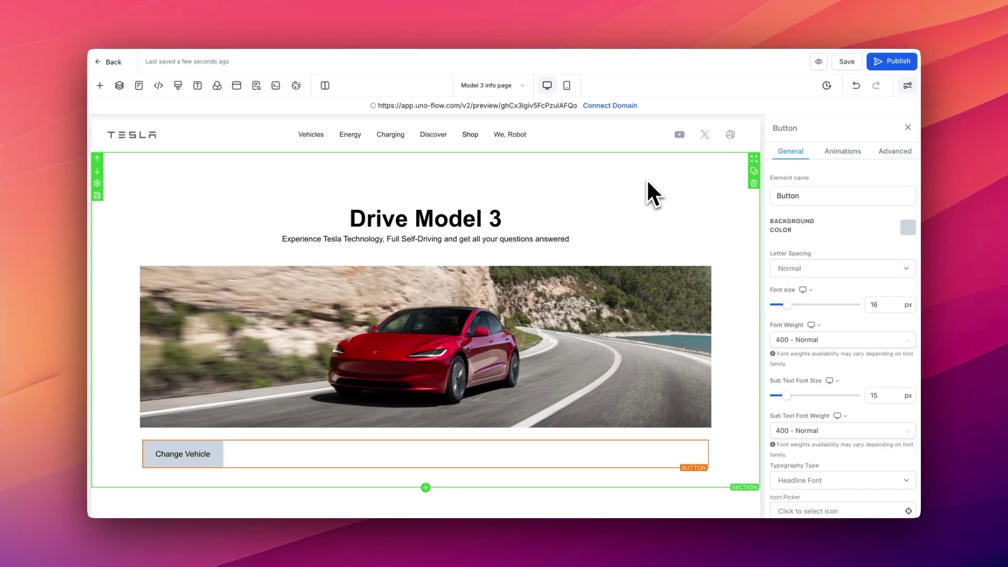
scroll(647, 179, "down", 3)
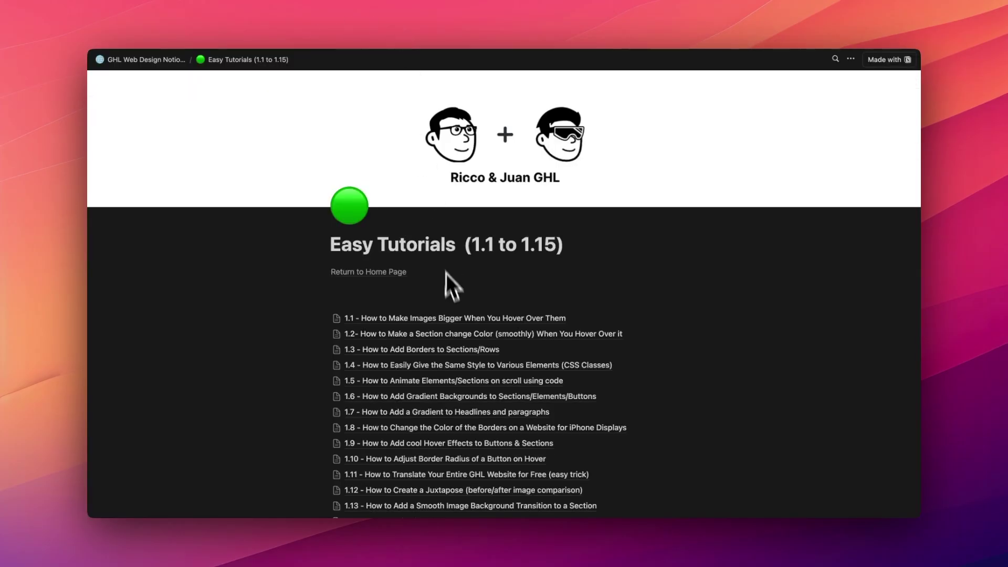
Open Notion tutorial 1.9 and select the Style #5 Floating Shadow on Hover CSS.
scroll(449, 283, "down", 2)
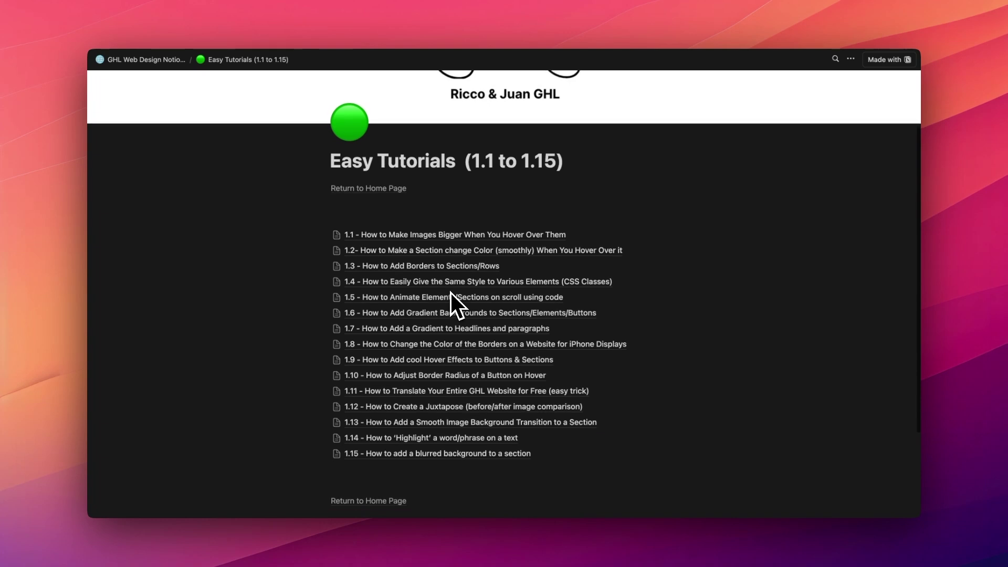
left_click(375, 362)
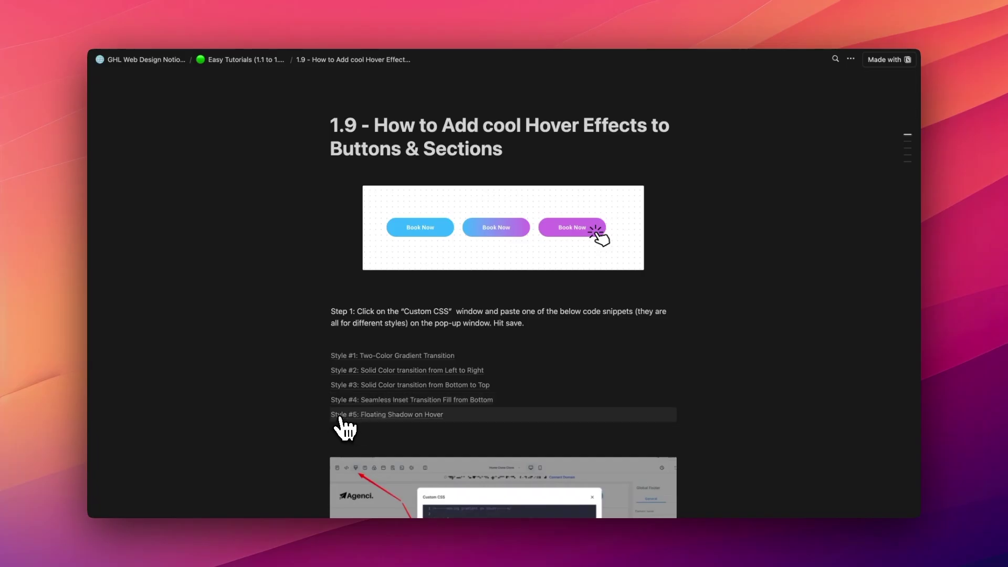
left_click(340, 415)
left_click_drag(378, 349, 319, 248)
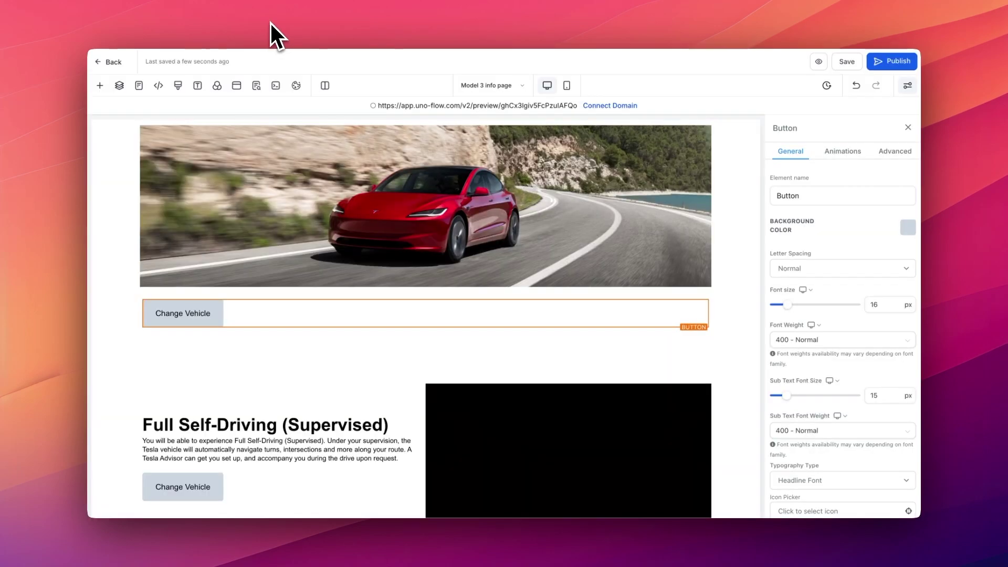
Paste the .btn-hover-5 floating-shadow rules into the page's custom CSS and save.
left_click(180, 88)
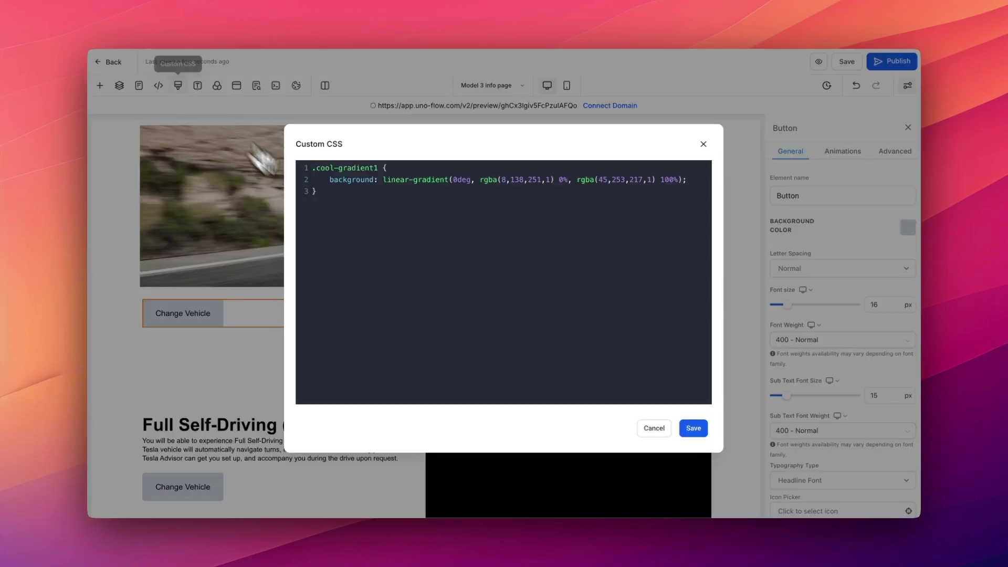
left_click(338, 199)
type(".btn-hover-5 {     background: transparent;  /* Slower transition on hover-in */     box-shadow: inset 0 0 0 0 #725AC1;     transition: box-shadow 0.3s ease-out, transform 0.3s ease-out; }  .btn-hover-5:hover {     color: white;     transition: box-shadow 0.3s ease-out, transform 0.3s ease-out;     box-shadow: 15px 10px 1px #000;     transform: translate(-5px, -3px); }")
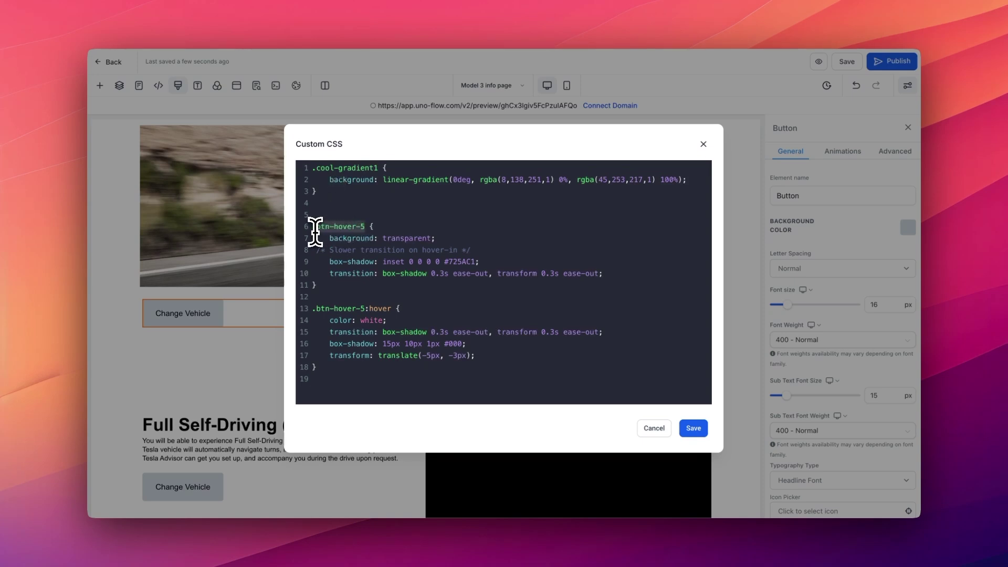
left_click(693, 430)
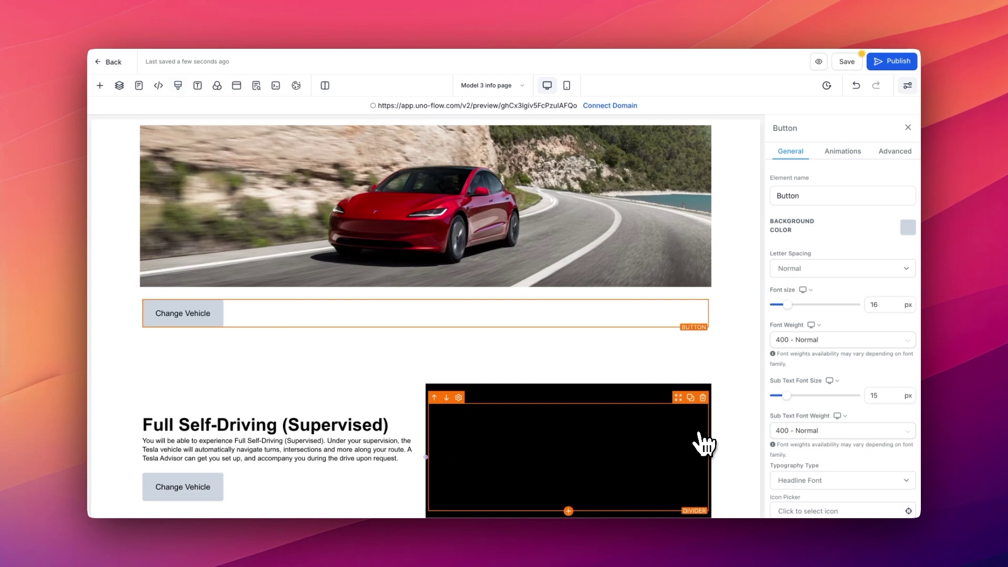
Set the Change Vehicle button's Advanced custom class to btn-hover-5.
left_click(908, 153)
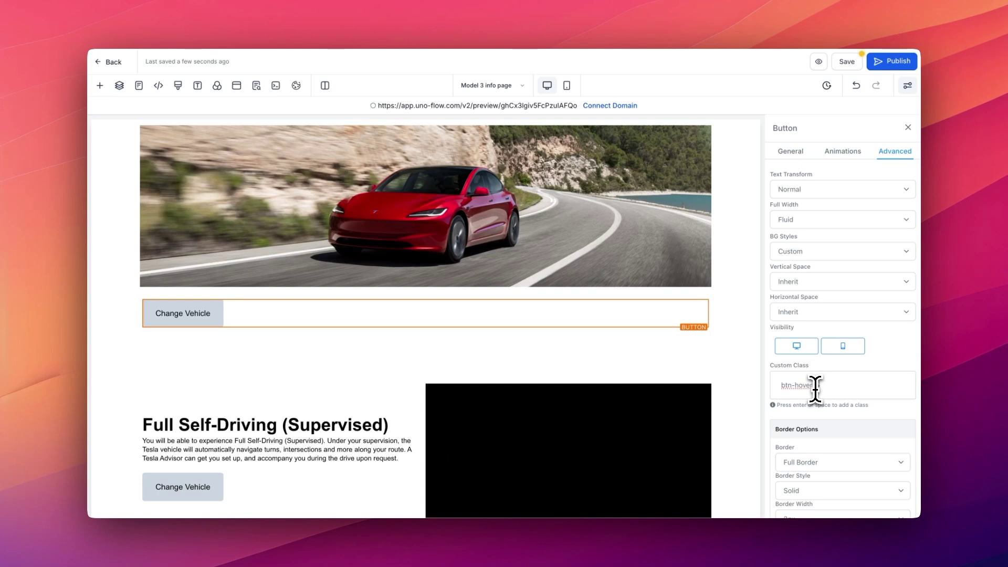
key("Return")
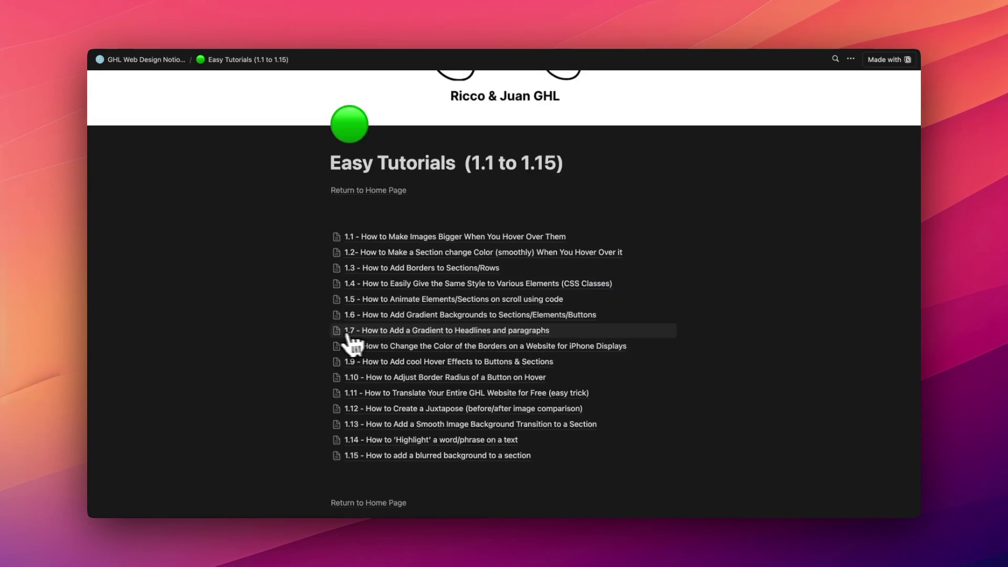
Open Notion tutorial 1.7 and select the Example 2 gradient code.
left_click(354, 334)
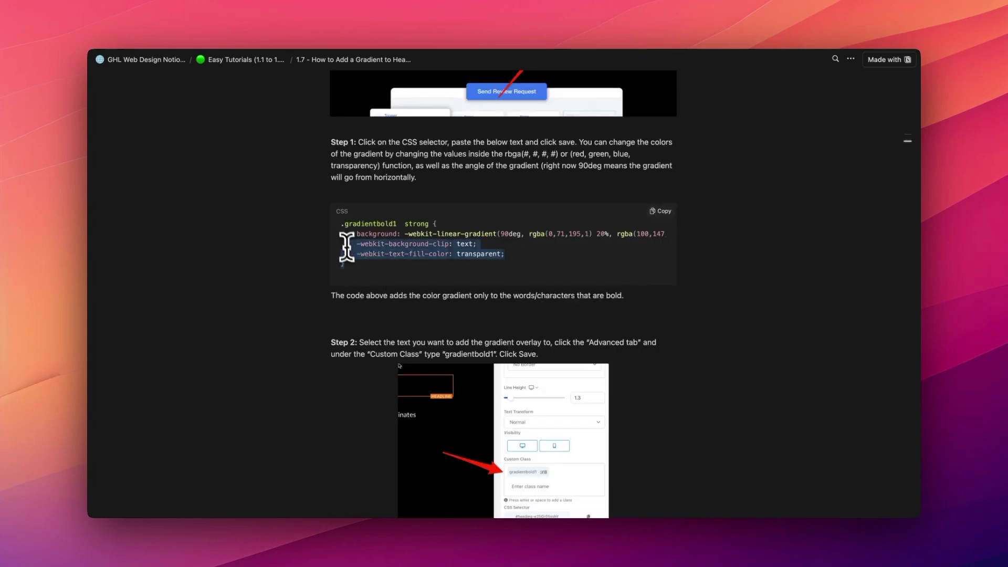
left_click_drag(347, 247, 338, 229)
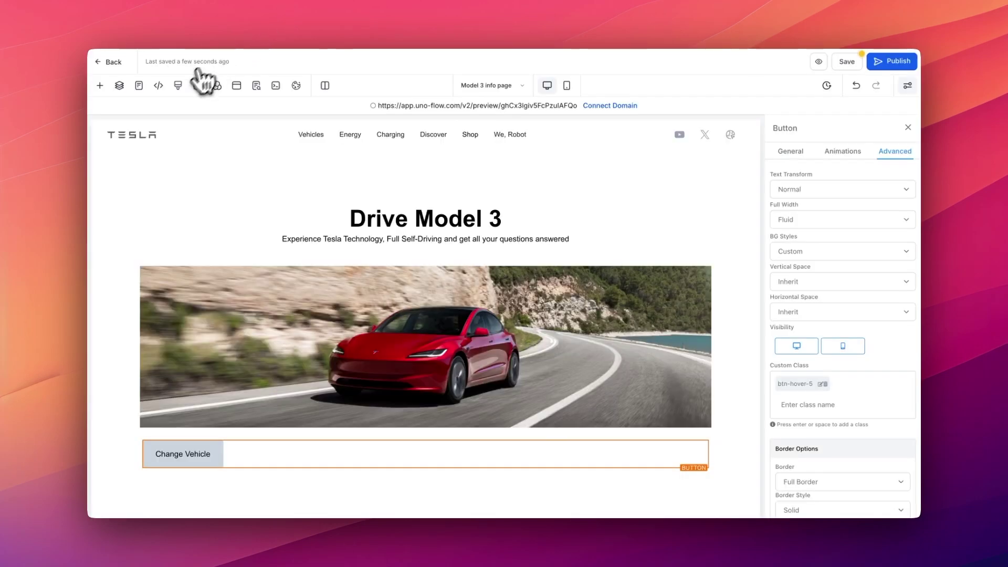
Save the .gradientbold1 rule in custom CSS and open the Drive Model 3 headline's advanced settings.
left_click(178, 86)
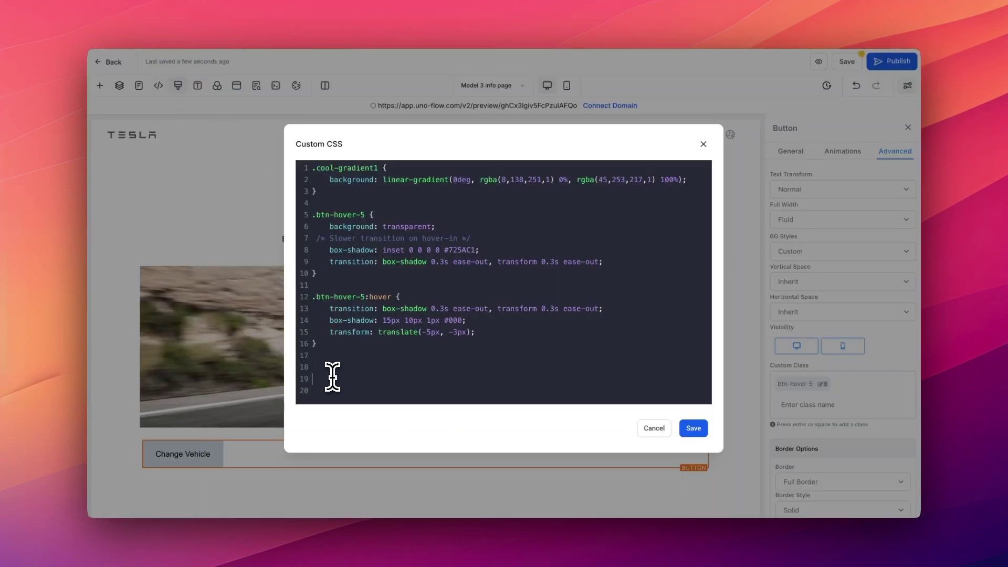
key("super+v")
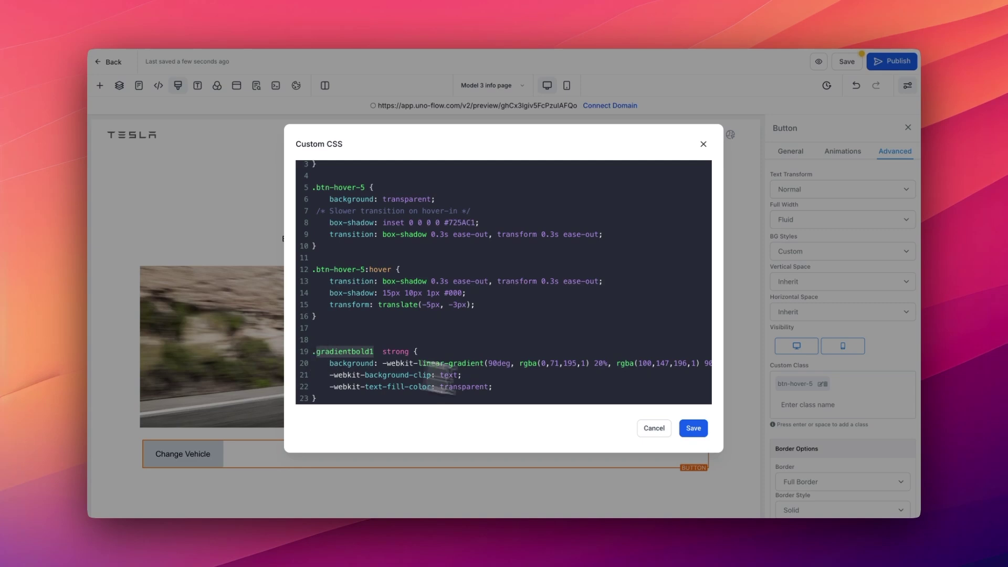
left_click(690, 429)
left_click(404, 218)
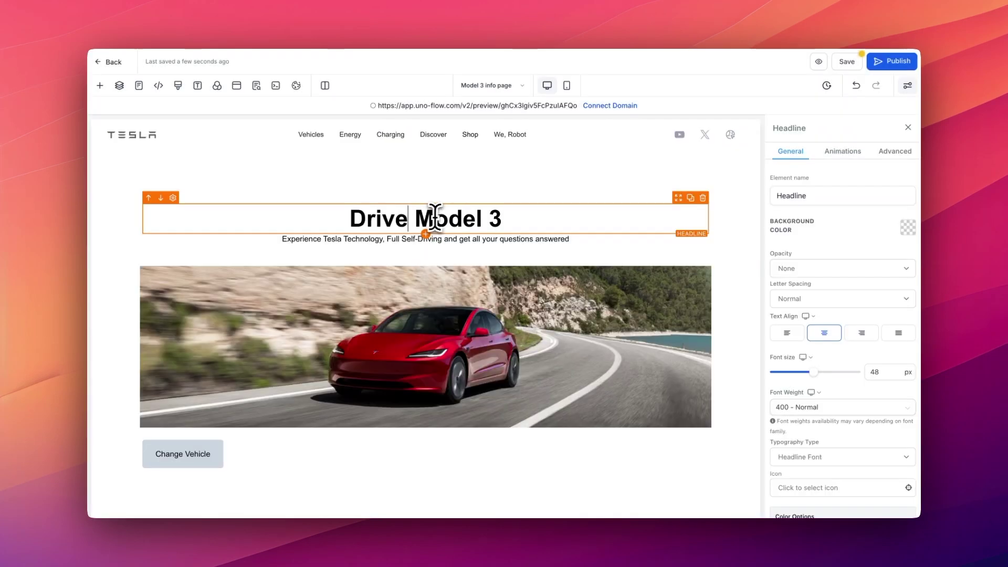
left_click(895, 152)
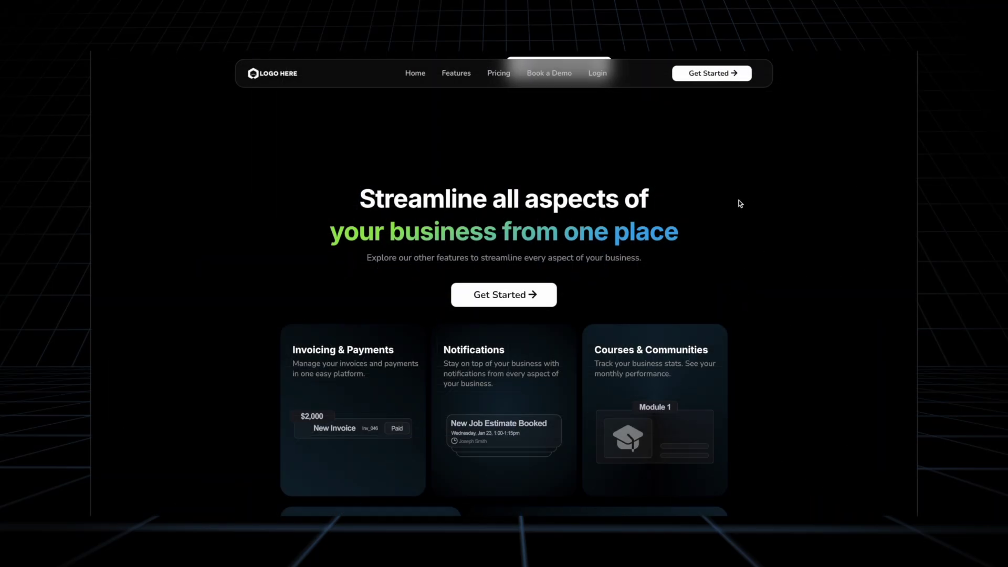
Scroll the dark sample site to its pricing cards, then shorten the Page 4 rectangle from its top edge.
scroll(341, 340, "down", 10)
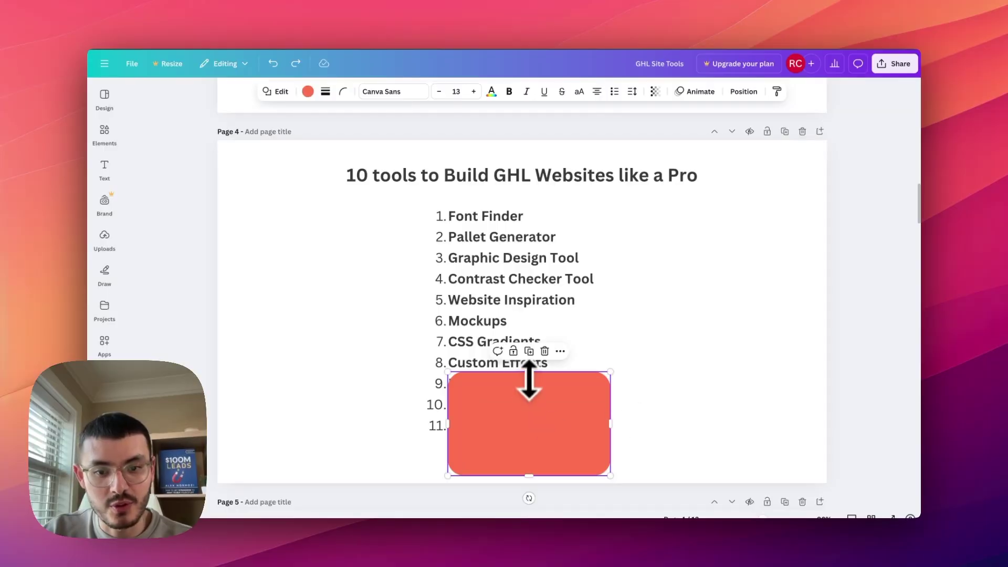
left_click_drag(528, 383, 530, 402)
left_click_drag(465, 407, 466, 409)
left_click(663, 457)
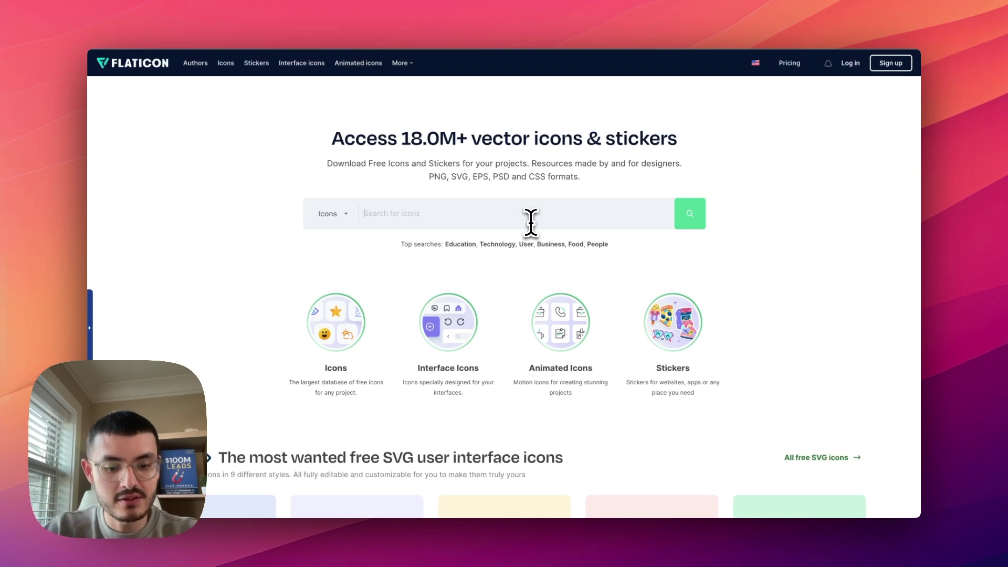
Search Flaticon for 'cleaning' icons.
type("cle")
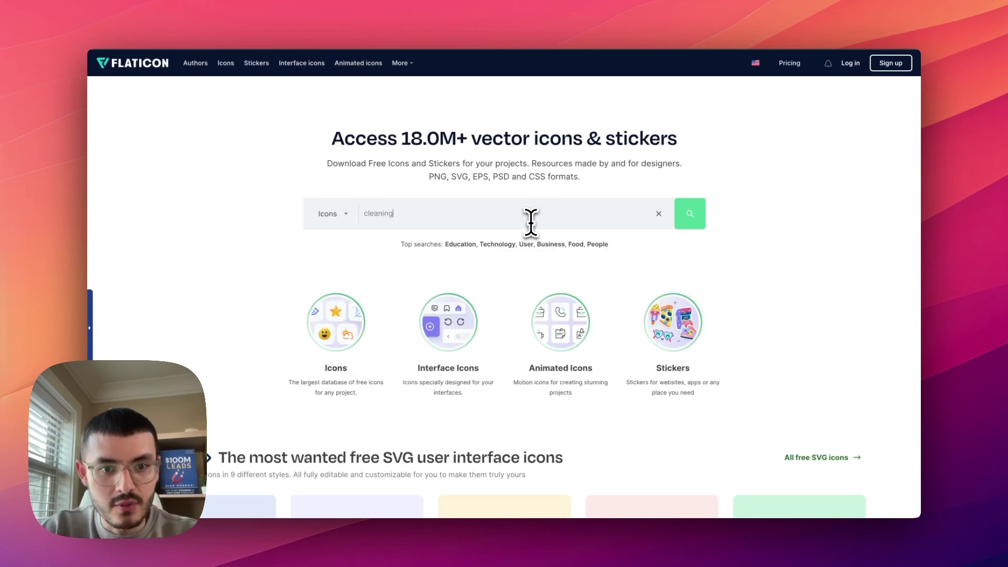
type("aning")
key("Return")
key("BackSpace")
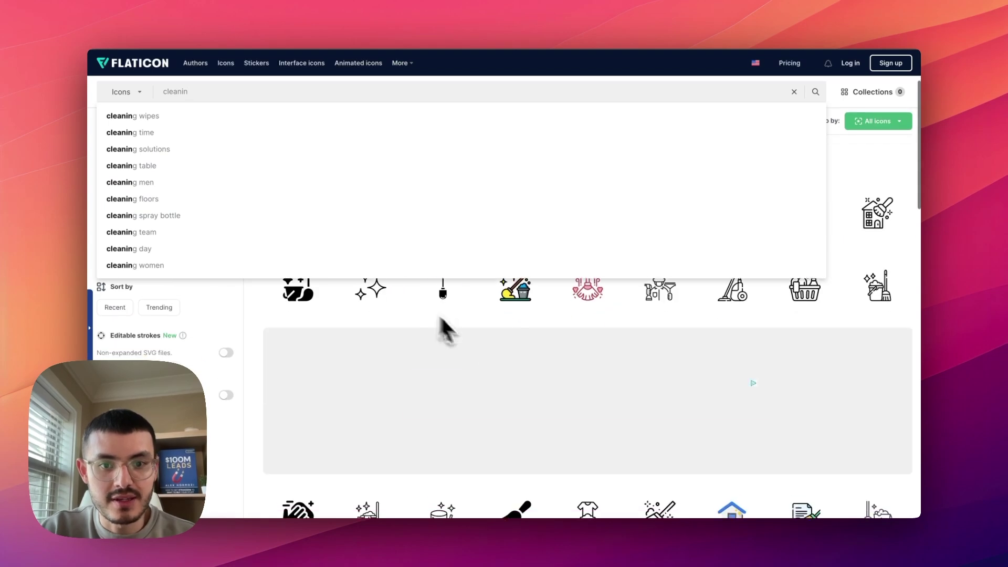
left_click(441, 329)
Open the mop icon and view its black fill style variant.
mouse_move(491, 292)
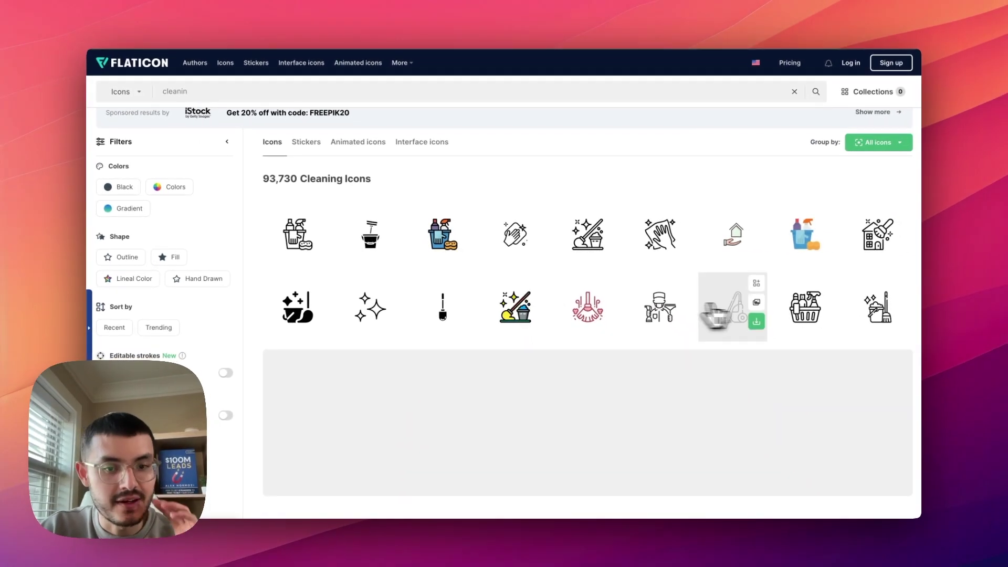
left_click(517, 318)
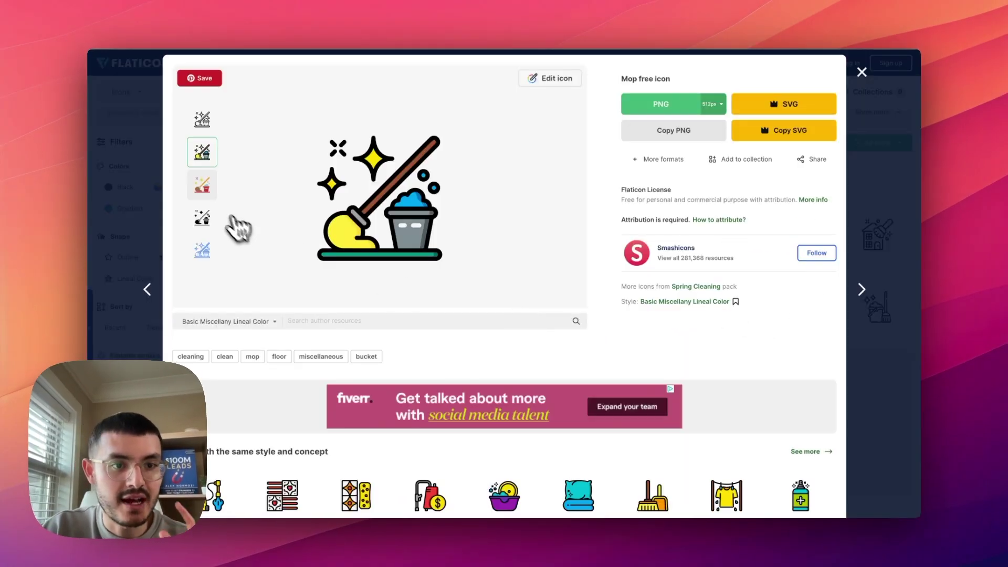
left_click(212, 192)
left_click(209, 219)
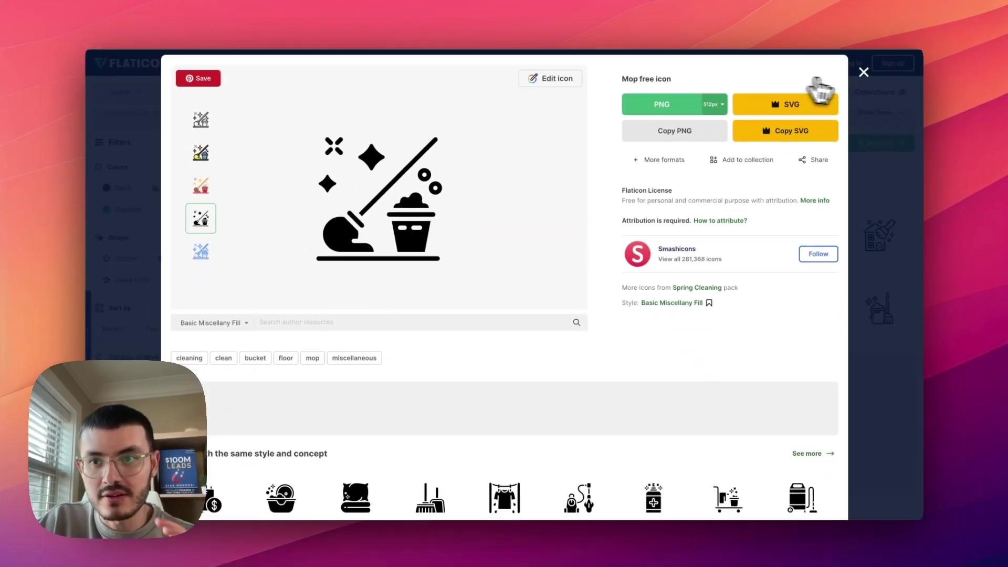
left_click(869, 89)
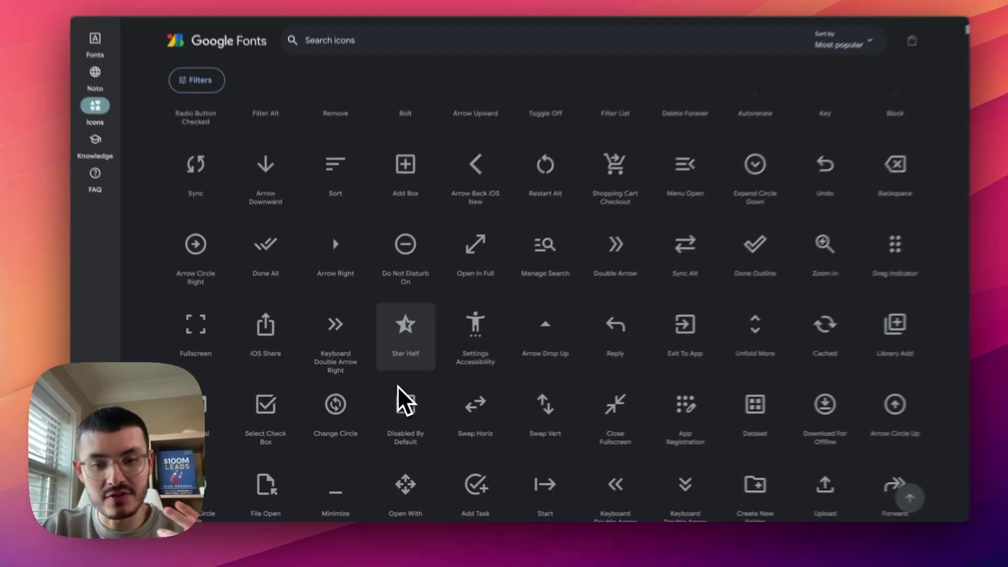
Set the Toggle Off icon to size 23 and colour it teal (#75FBFD).
scroll(398, 386, "down", 2)
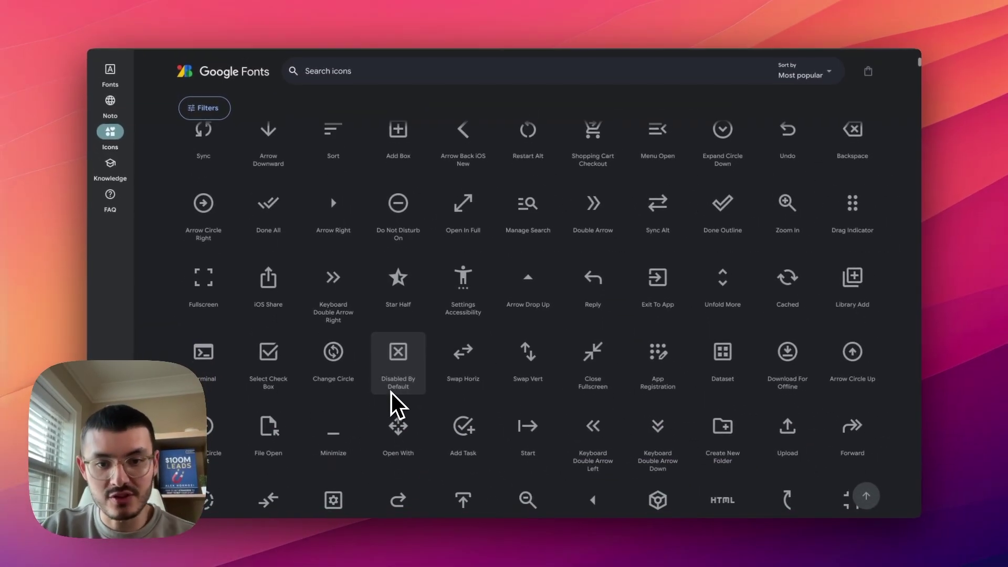
scroll(392, 392, "up", 3)
left_click(520, 207)
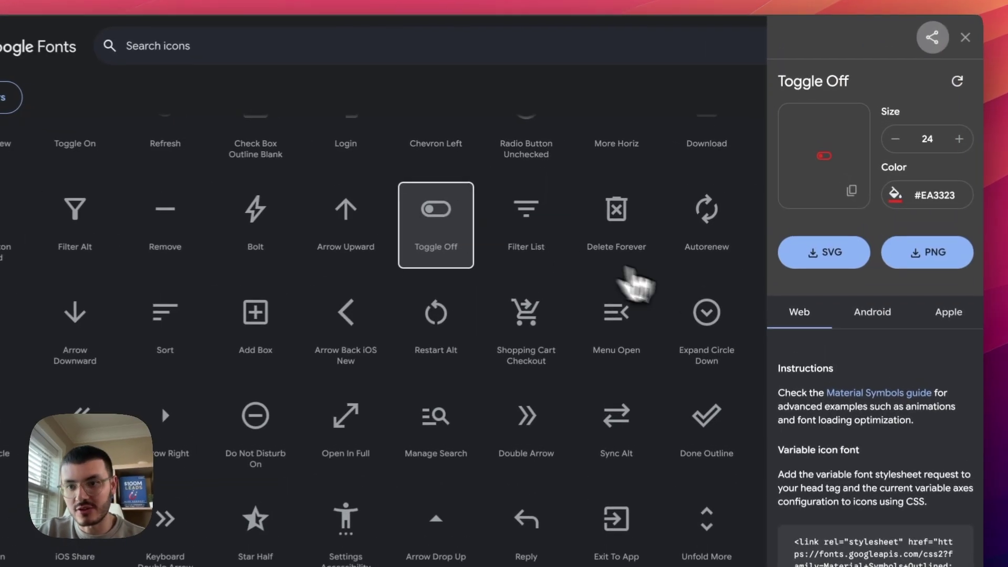
left_click(896, 139)
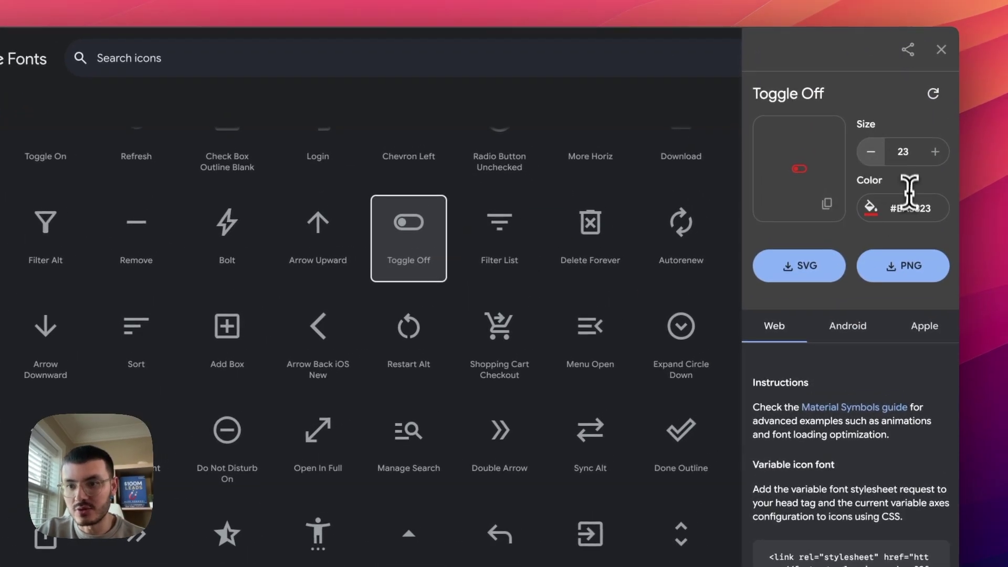
left_click(871, 207)
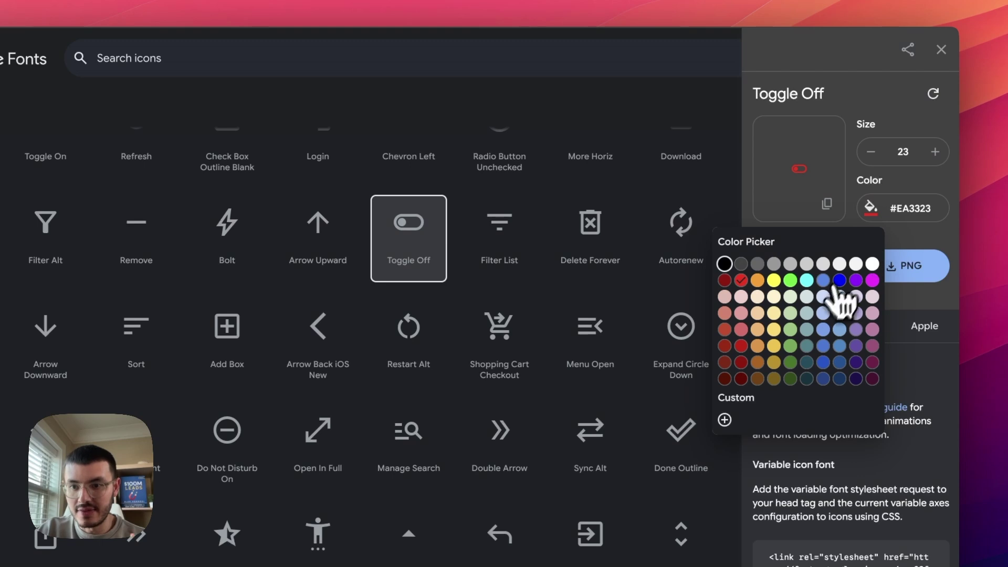
left_click(807, 280)
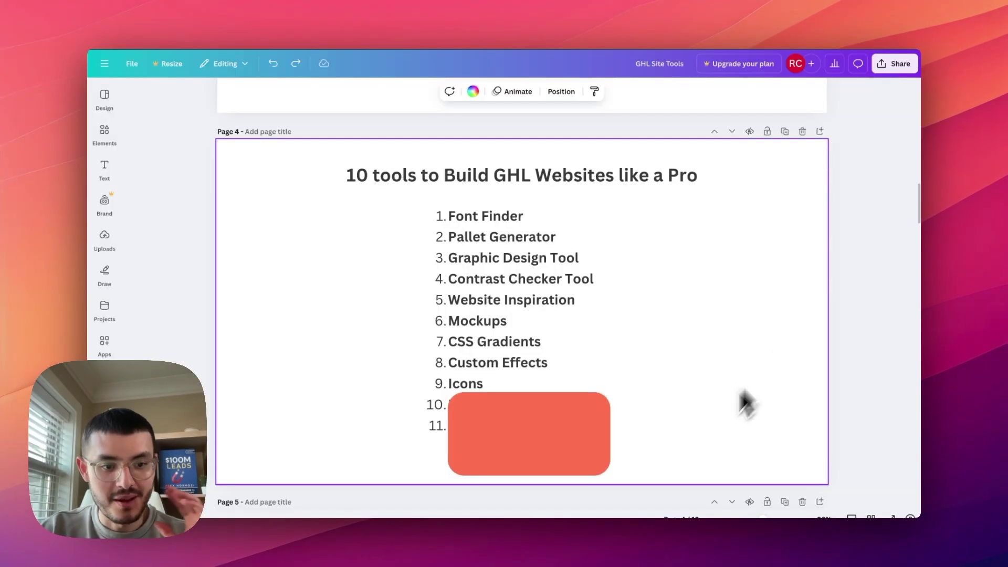
Shorten the red cover box to reveal item 10, Images/backgrounds, then go to the Pexels tab.
left_click(578, 422)
left_click_drag(529, 393, 529, 413)
left_click(709, 450)
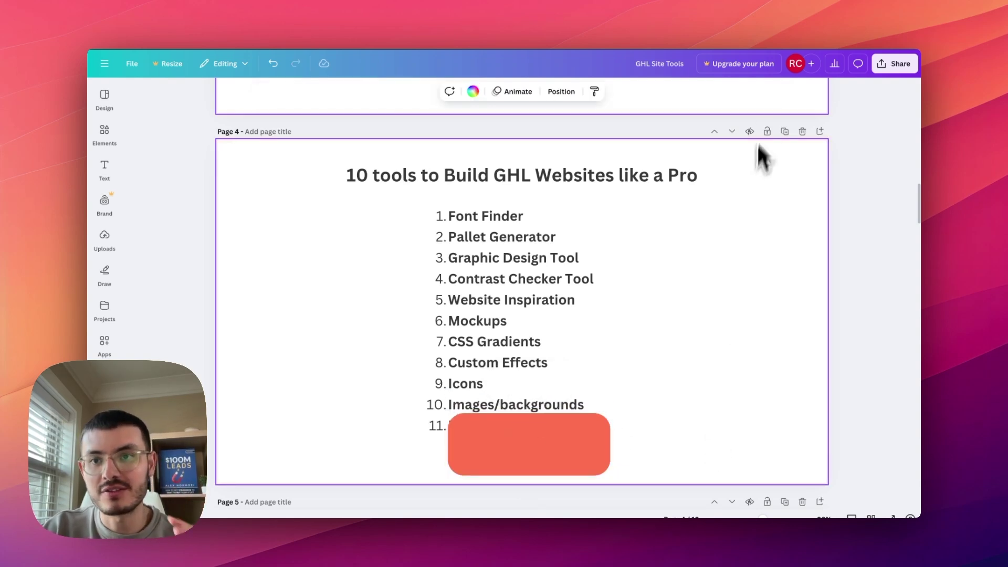
left_click(707, 27)
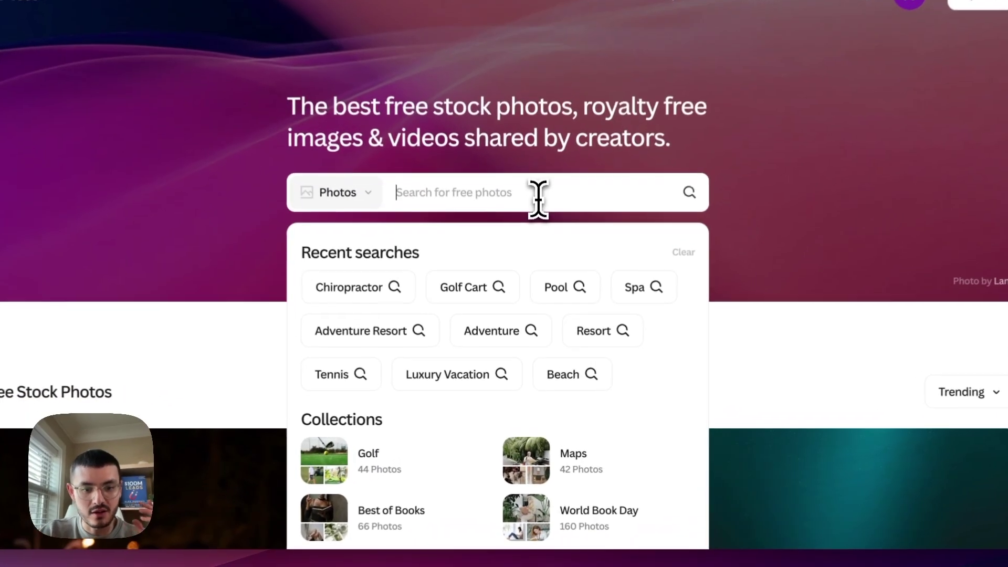
Browse the Pexels Golf collection and preview the golfer-in-bunker photo.
left_click(376, 462)
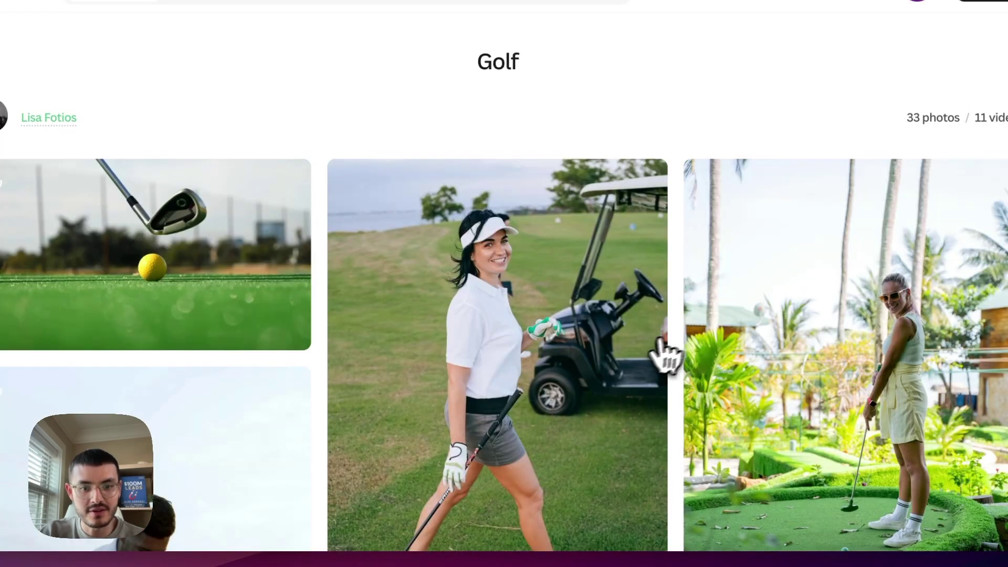
scroll(683, 349, "down", 10)
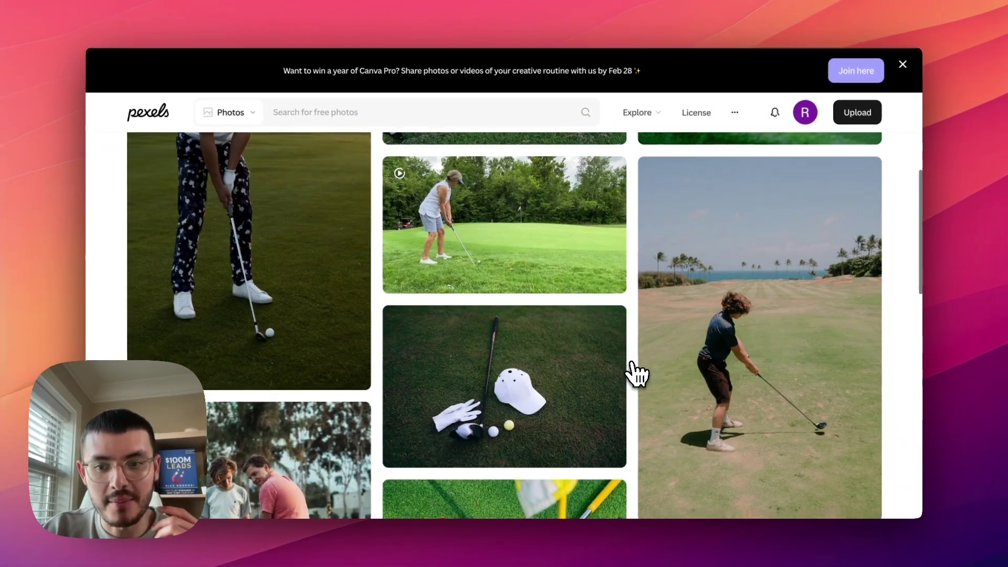
scroll(636, 370, "down", 8)
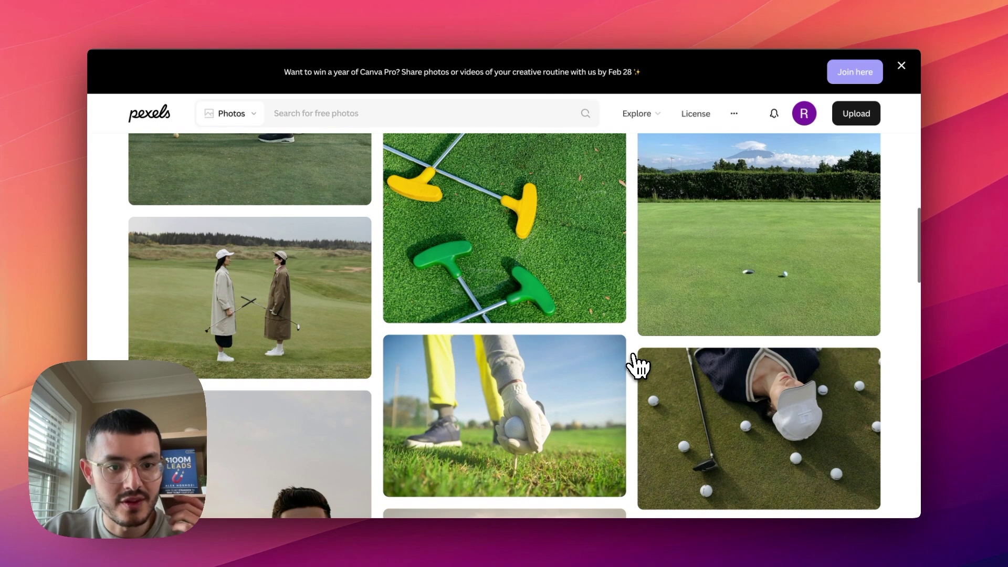
scroll(612, 361, "down", 7)
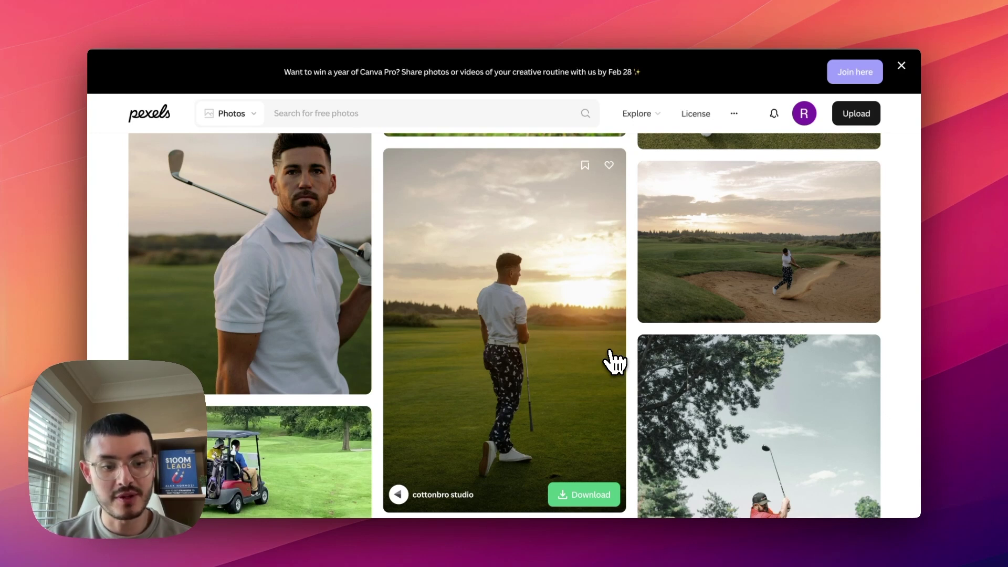
scroll(609, 361, "down", 1)
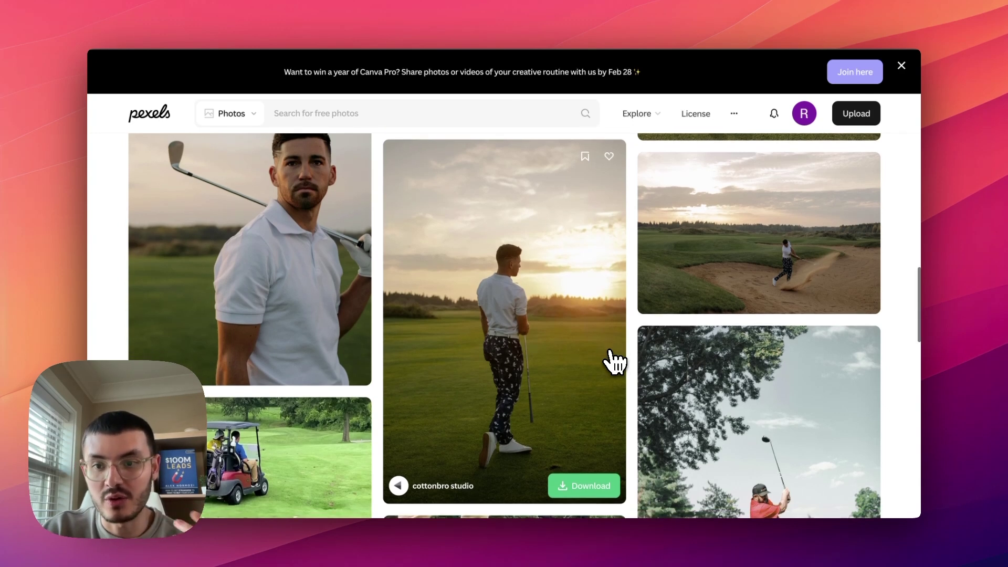
left_click(719, 277)
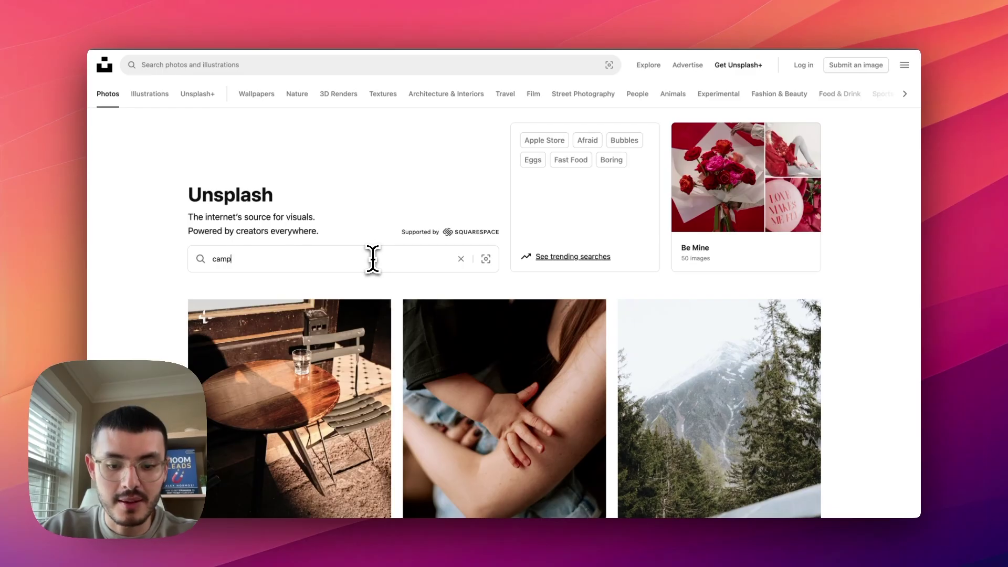
Search Unsplash for 'camping' and open the couple-by-orange-tent photo.
type("ing")
key("Return")
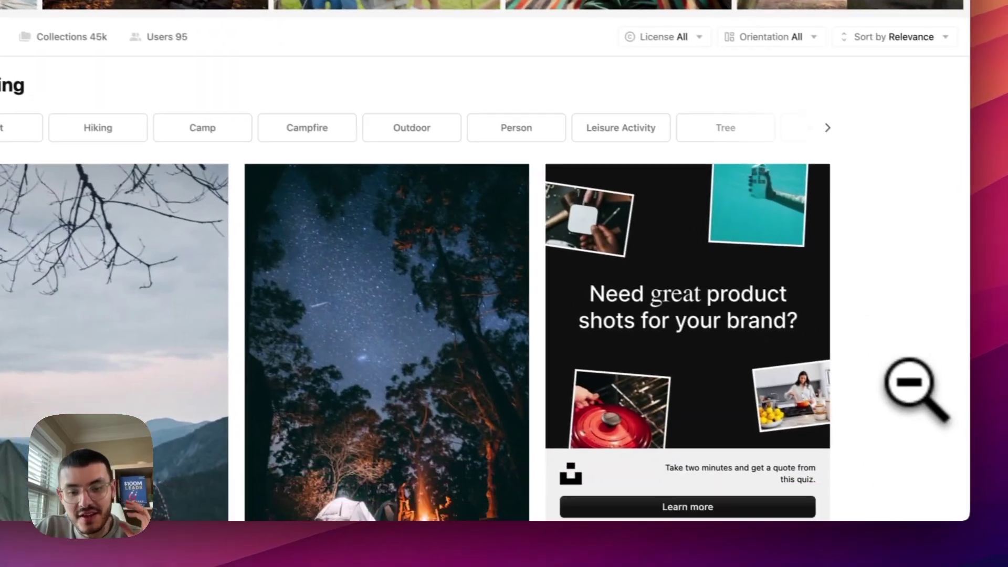
scroll(504, 316, "down", 10)
scroll(882, 423, "down", 10)
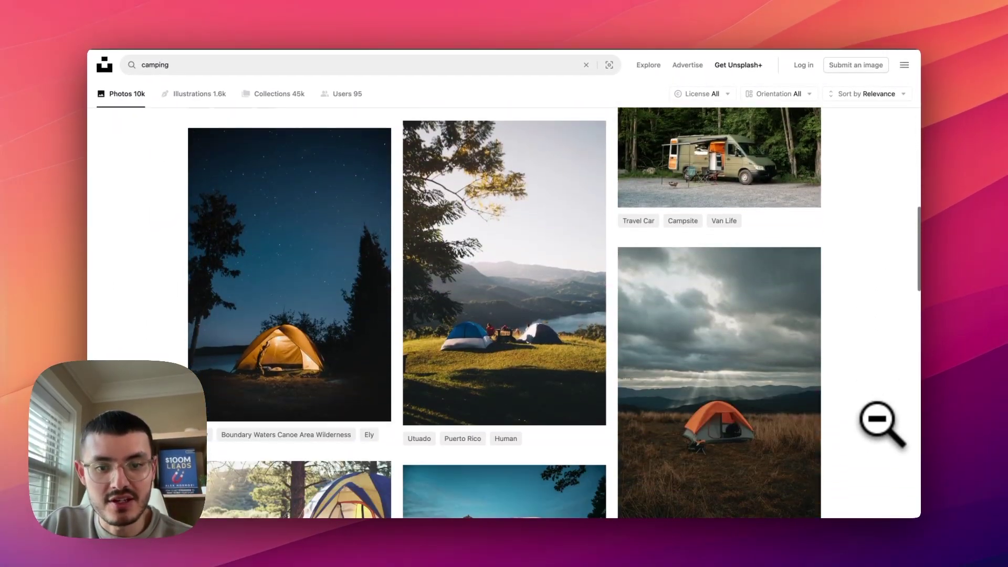
left_click(572, 322)
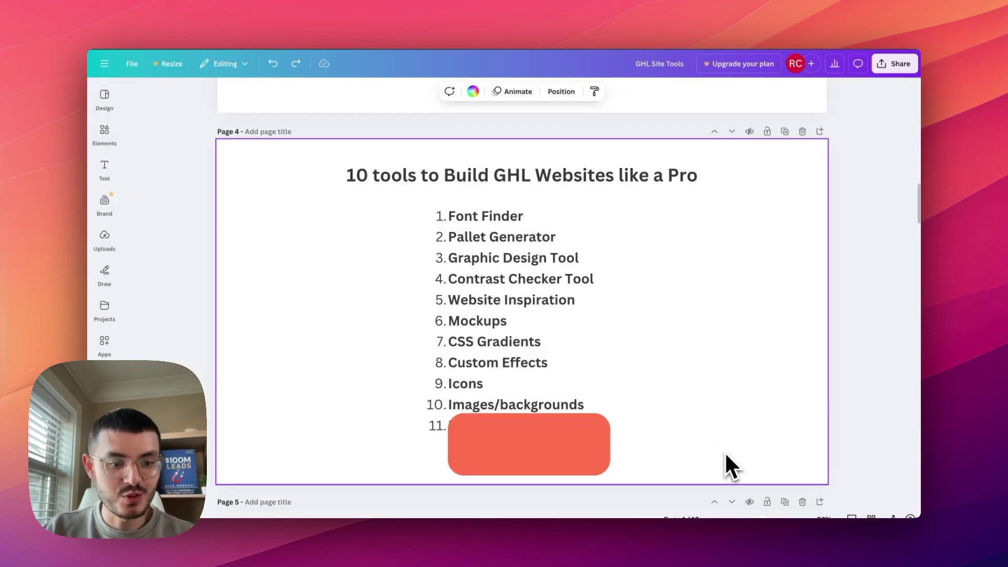
Shorten the red box from its top to uncover item 11, Performance.
left_click(593, 464)
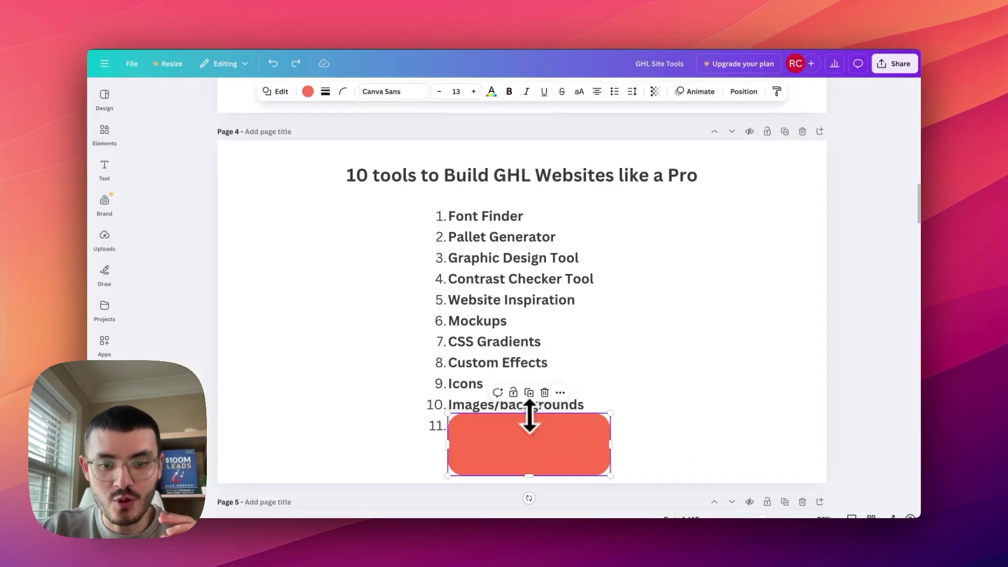
left_click_drag(530, 415, 529, 441)
left_click(730, 454)
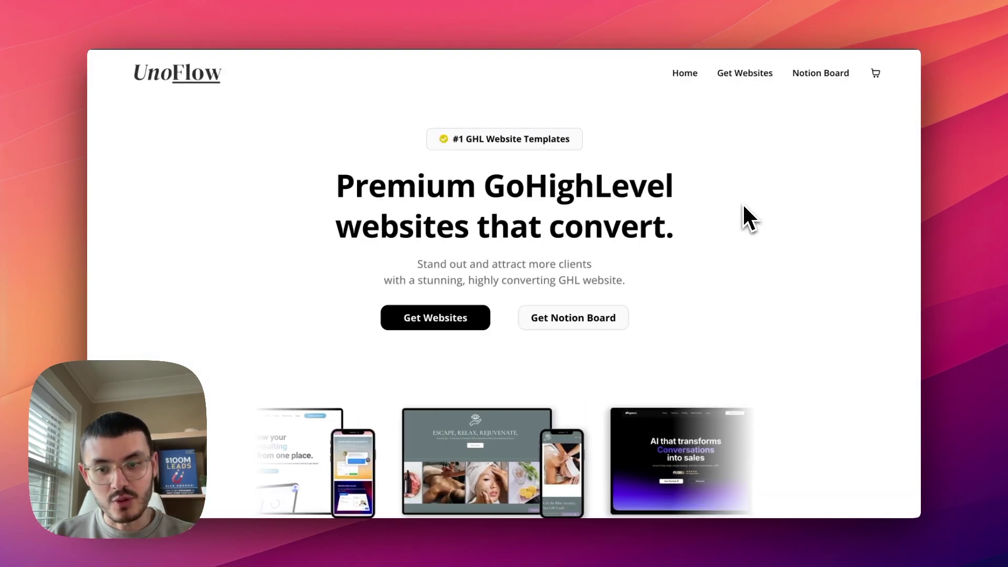
Open Chrome DevTools on uno-flow.com and run a Lighthouse page-load audit.
scroll(646, 307, "down", 3)
scroll(660, 304, "up", 3)
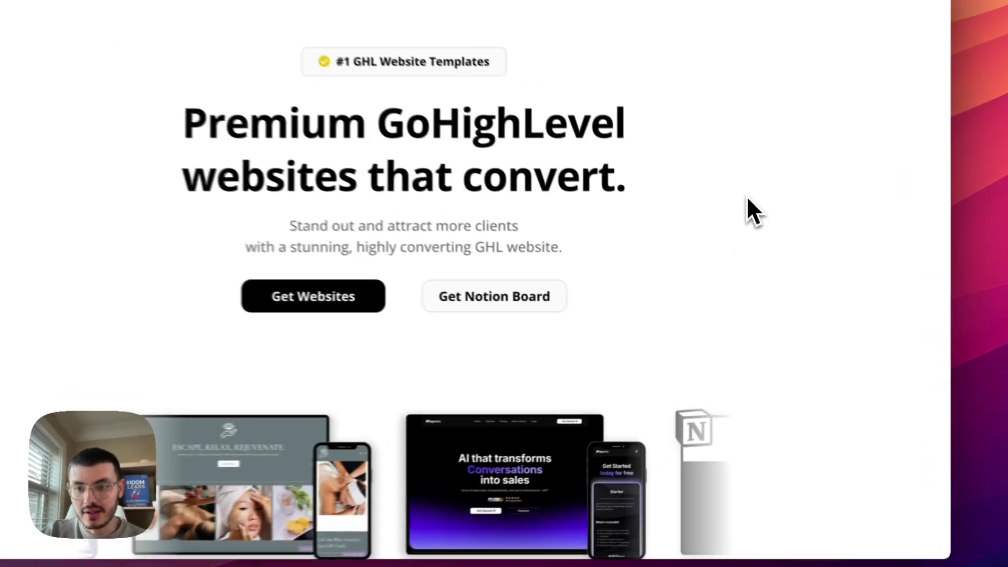
right_click(748, 197)
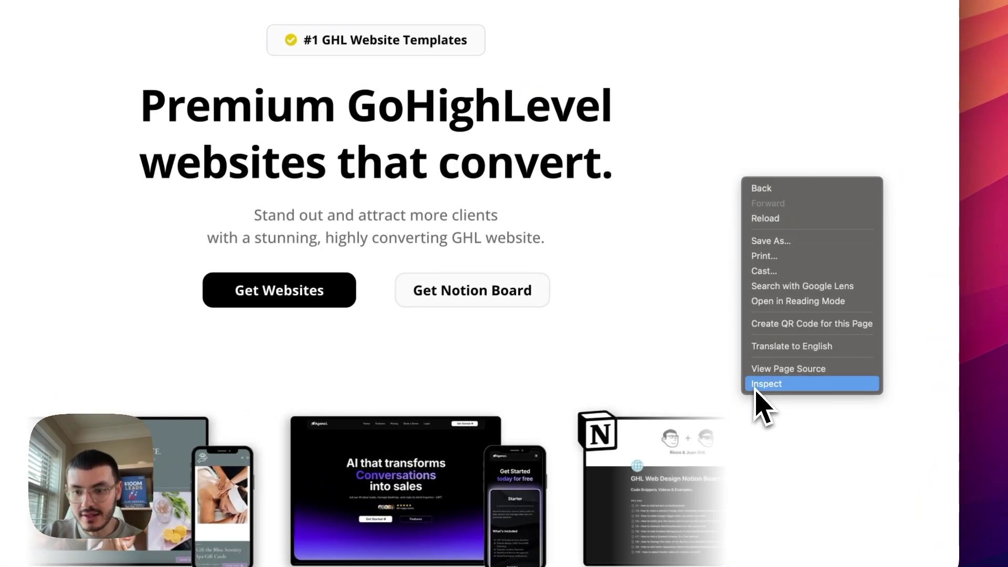
left_click(764, 384)
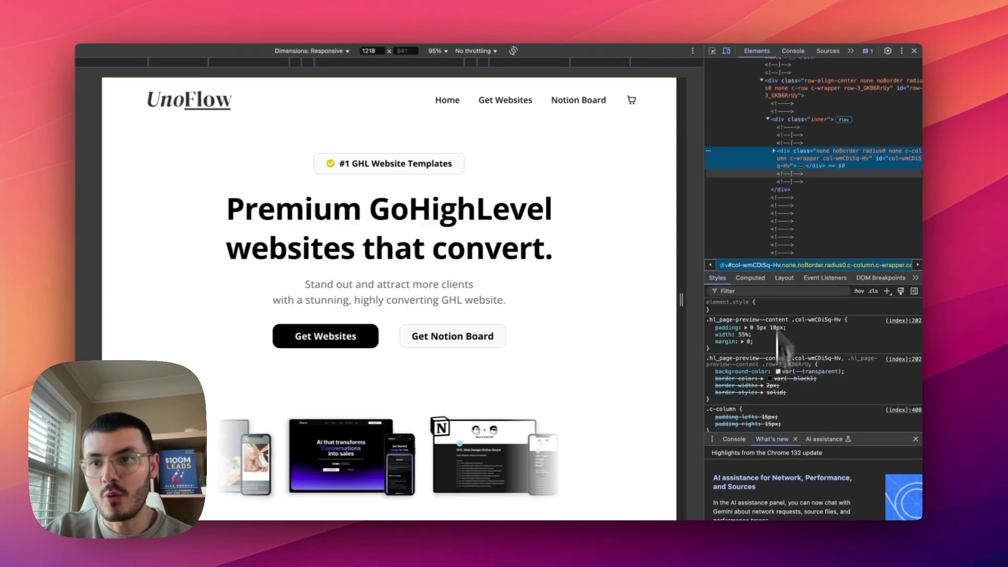
left_click(850, 56)
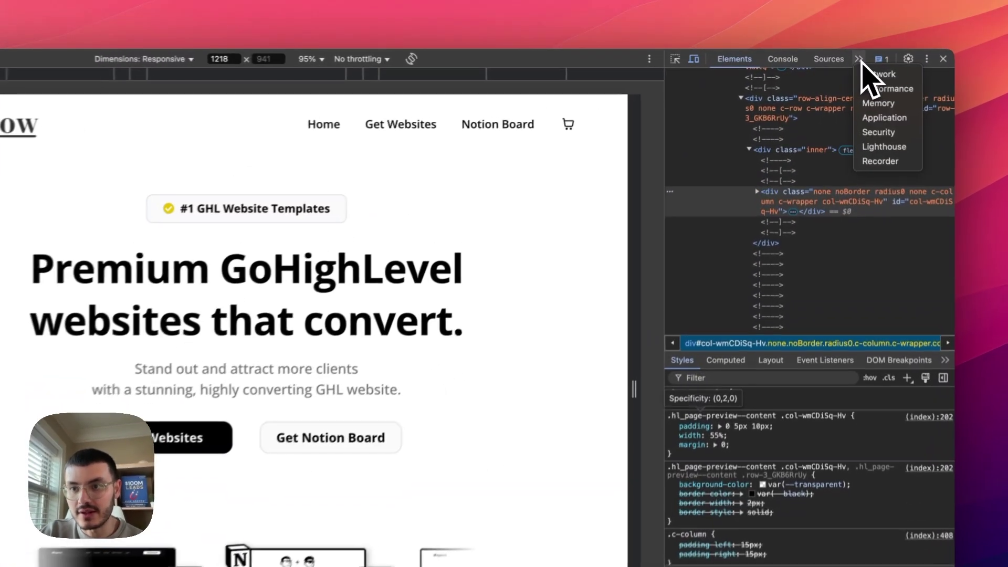
left_click(882, 153)
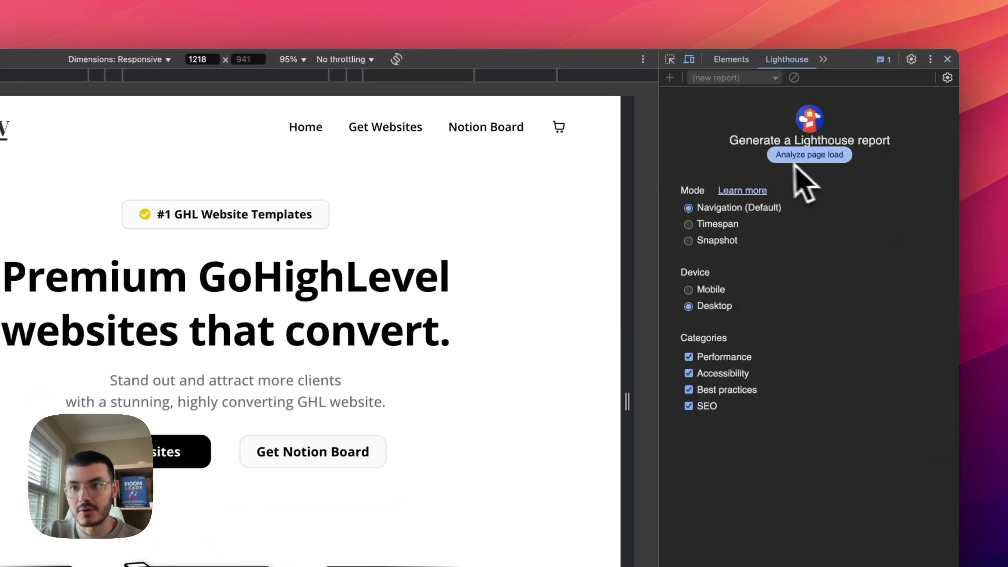
left_click(807, 157)
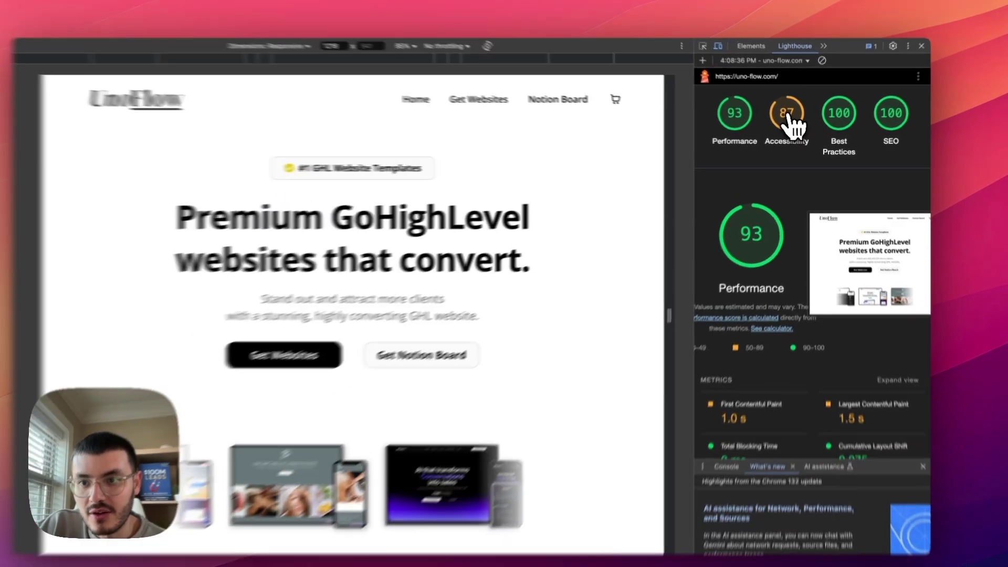
Review the Accessibility issues, such as unnamed buttons, then shorten the red box to reveal more list items.
left_click(791, 118)
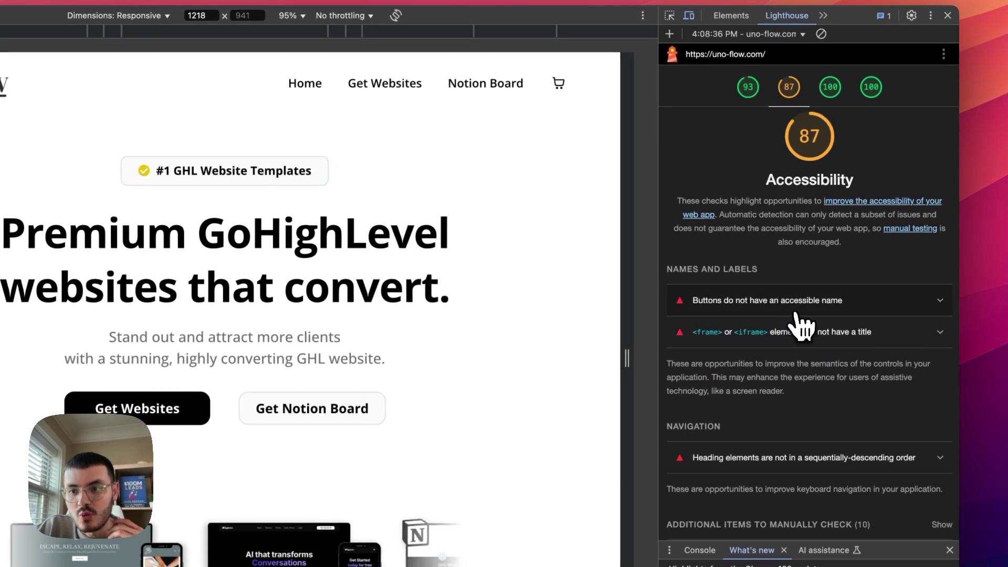
left_click(795, 314)
scroll(808, 367, "up", 10)
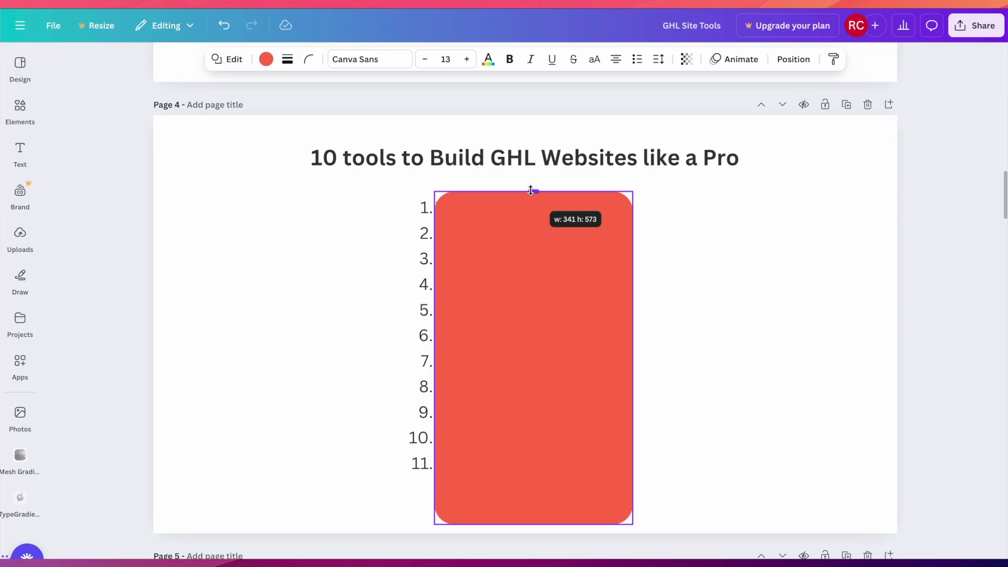
left_click_drag(540, 274, 543, 336)
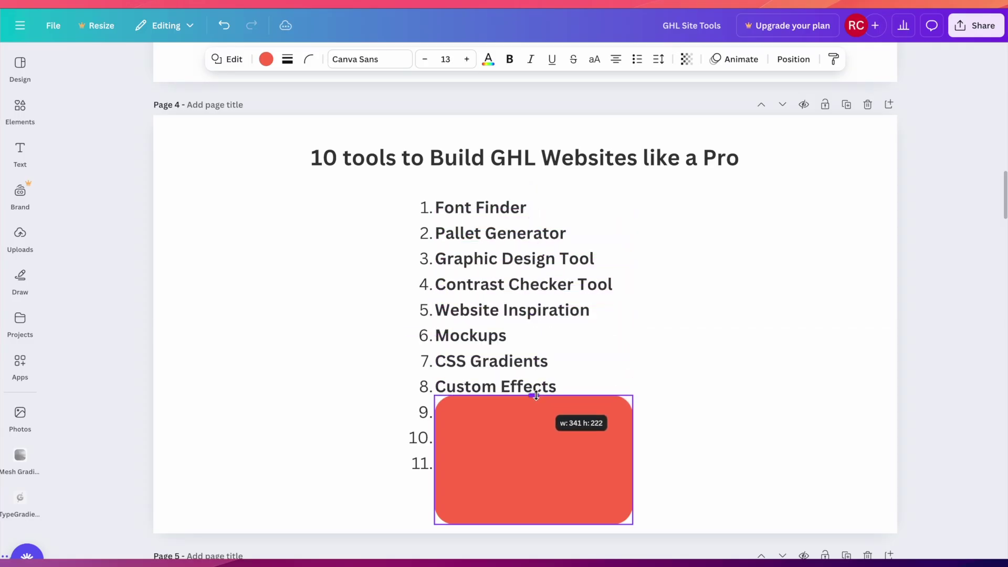
left_click_drag(536, 395, 529, 440)
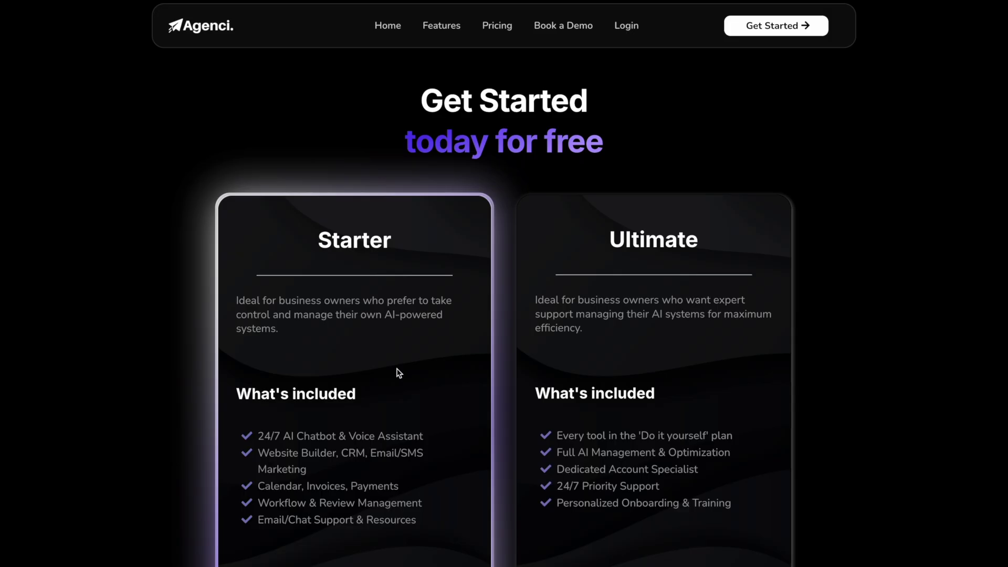